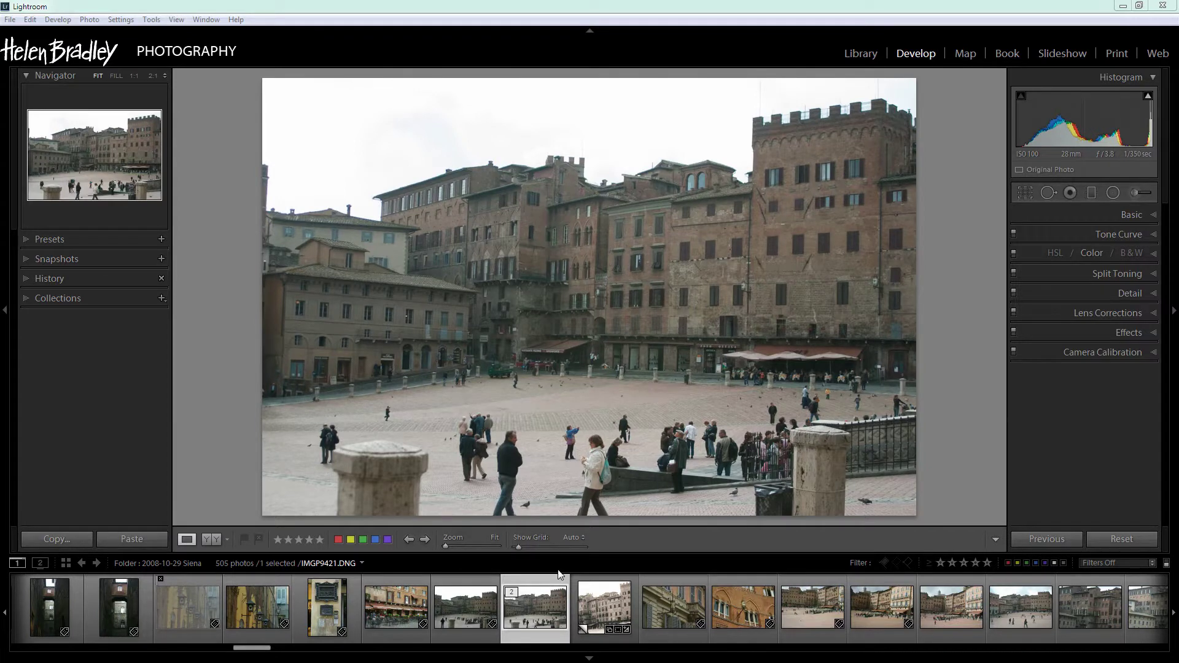
# - Compare the sepia Copy 1 with the colour original, then make a new virtual copy of the original
pyautogui.click(604, 603)
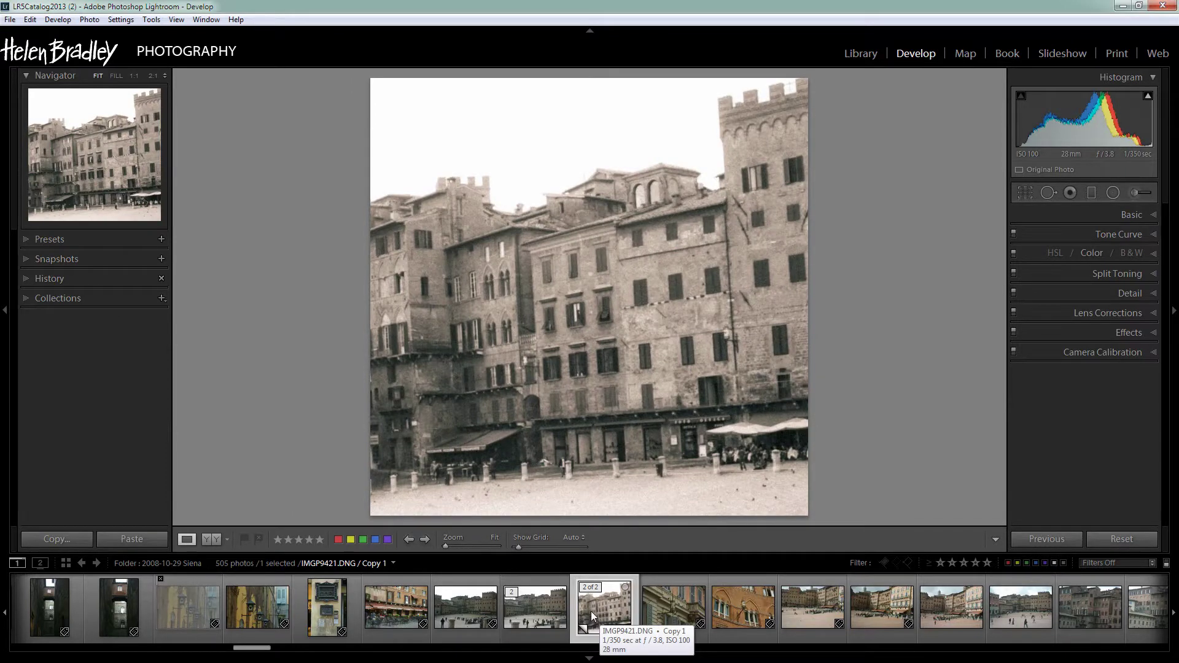
pyautogui.click(537, 610)
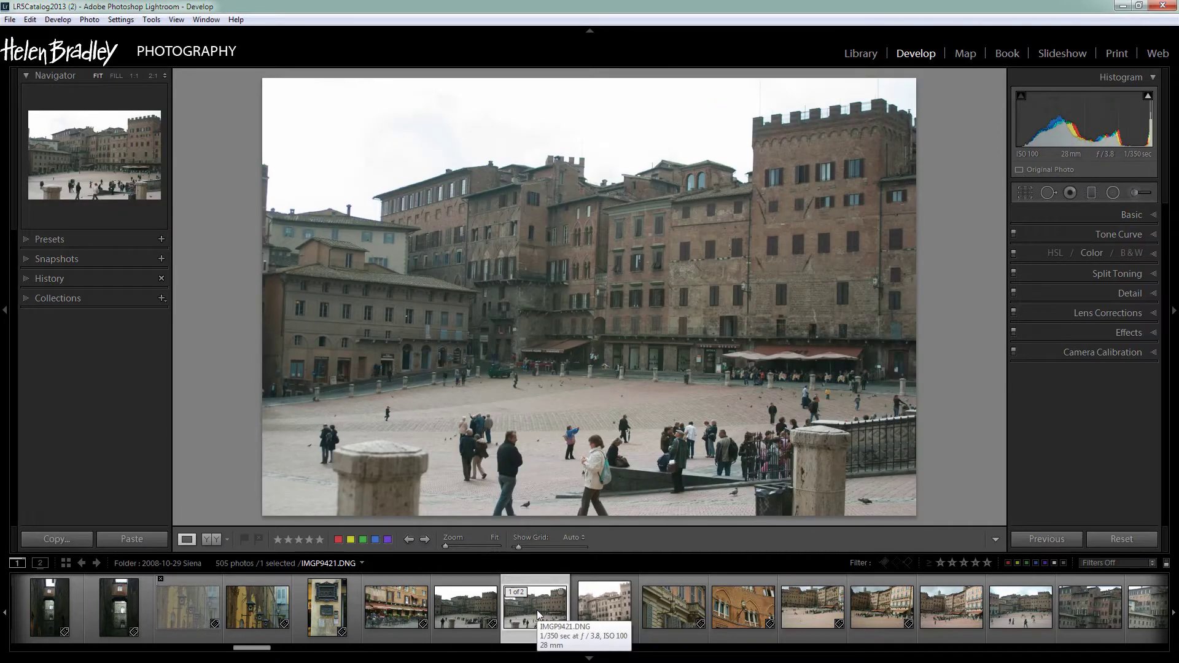
pyautogui.click(607, 601)
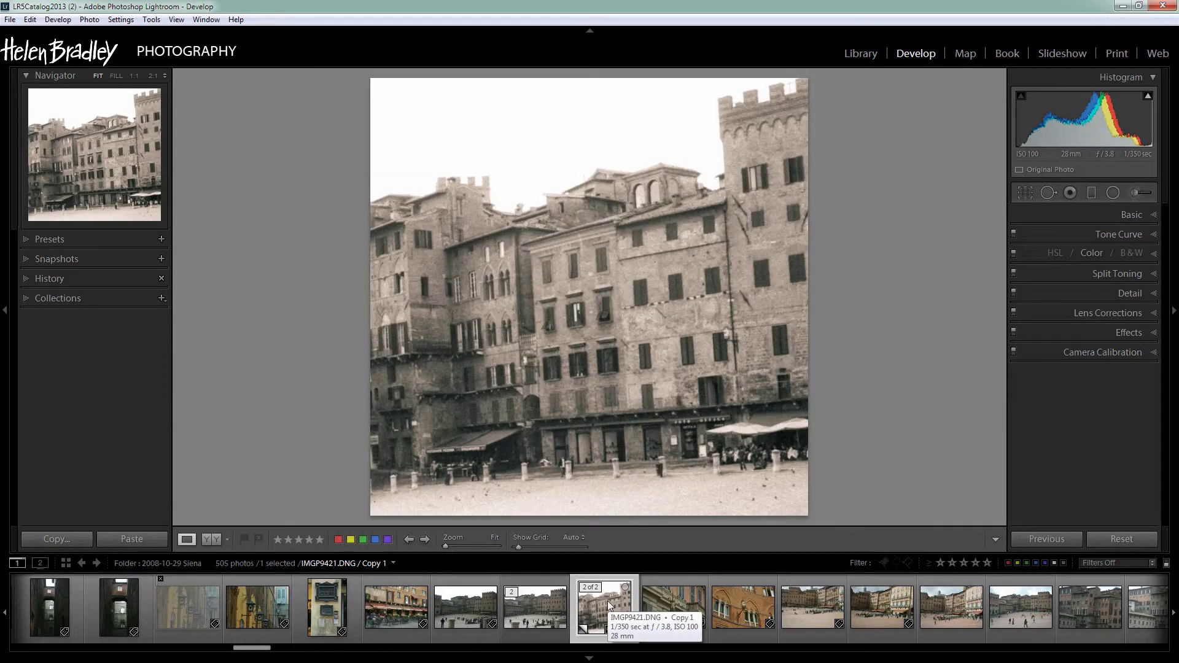
pyautogui.click(543, 607)
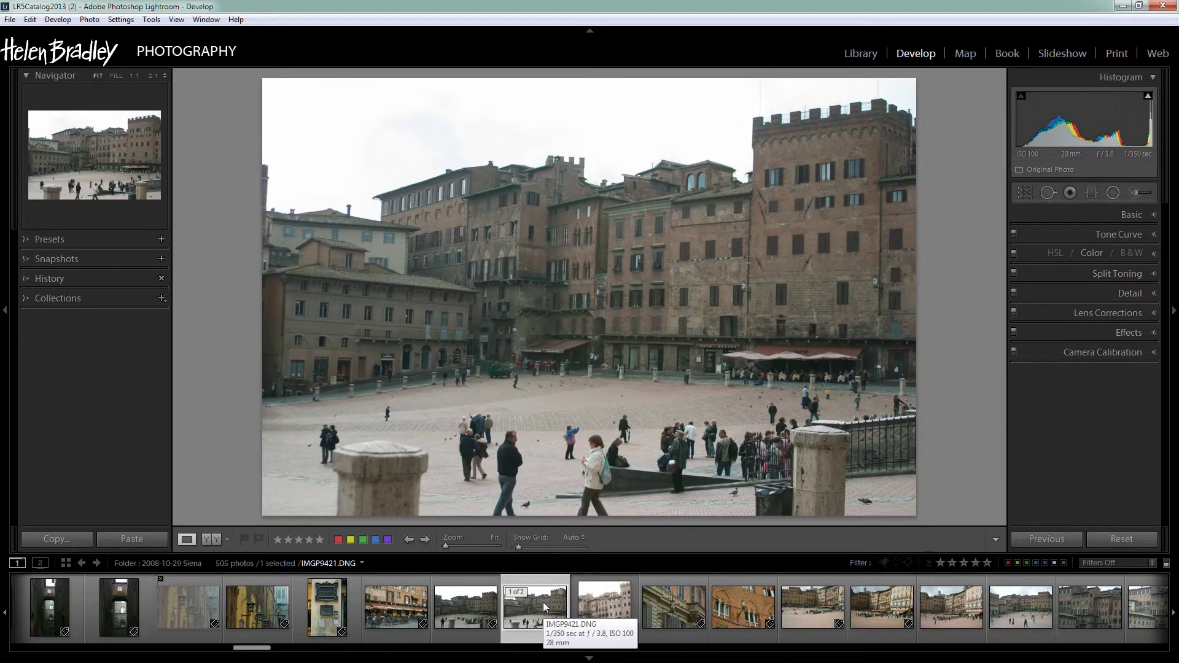
pyautogui.rightClick(543, 607)
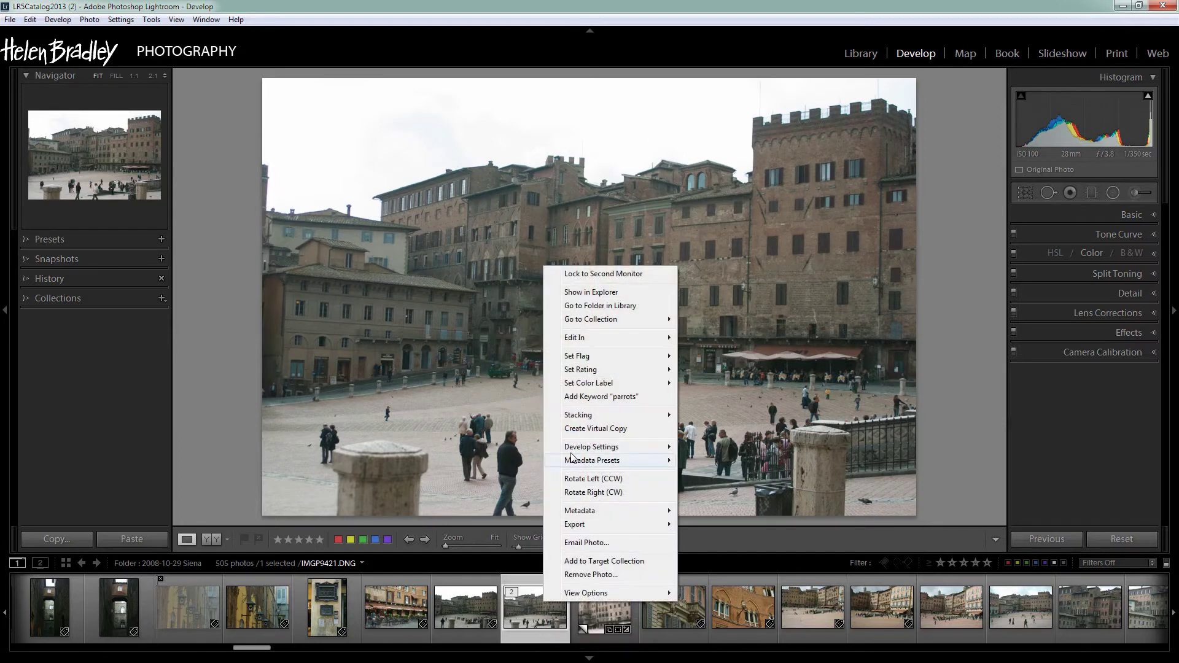
pyautogui.click(585, 430)
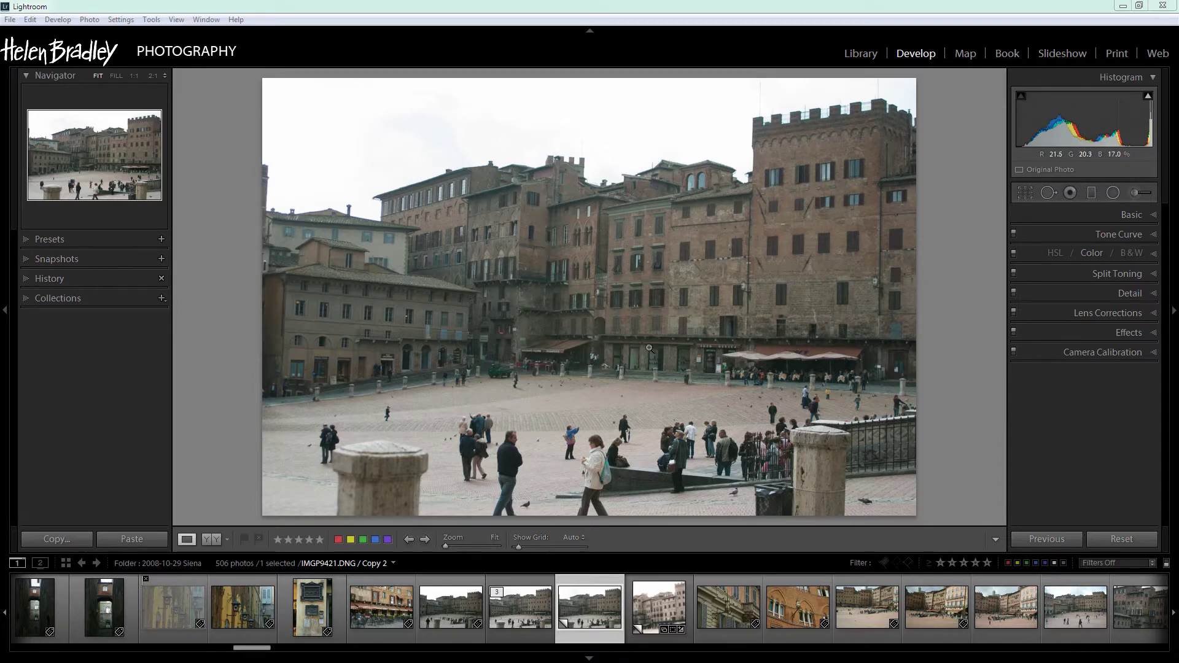
# - Draw a locked 1 x 1 crop rotated to -8.14 around the facades, then trim its bottom slightly
pyautogui.click(1025, 193)
pyautogui.click(1114, 235)
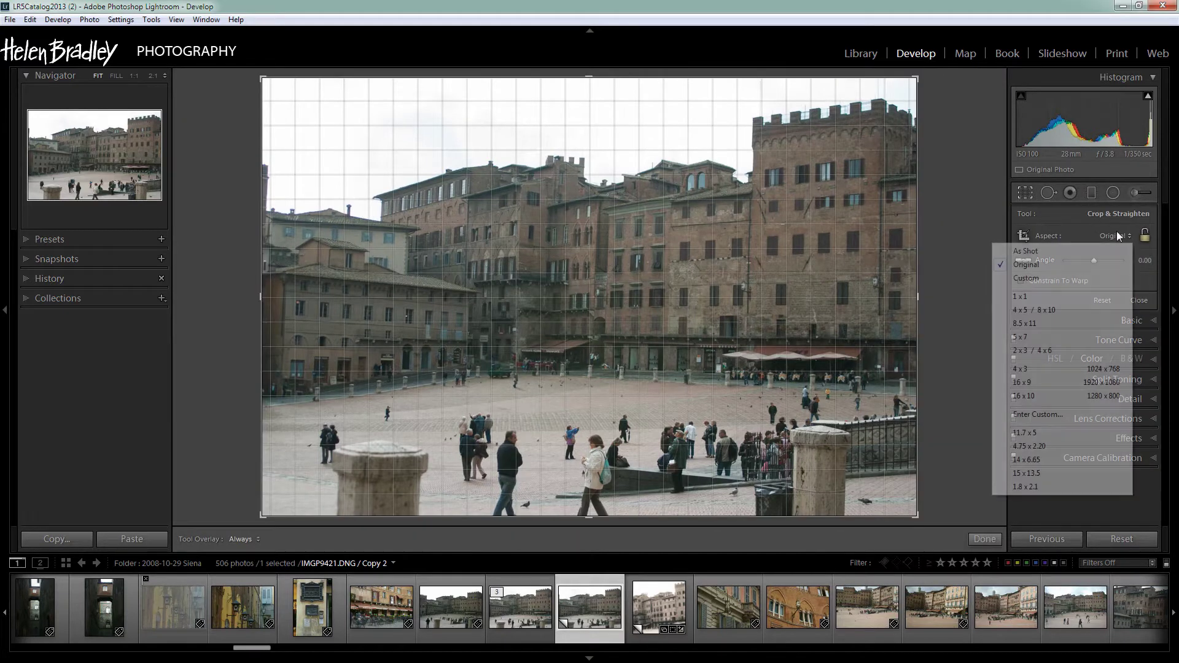
pyautogui.click(1027, 297)
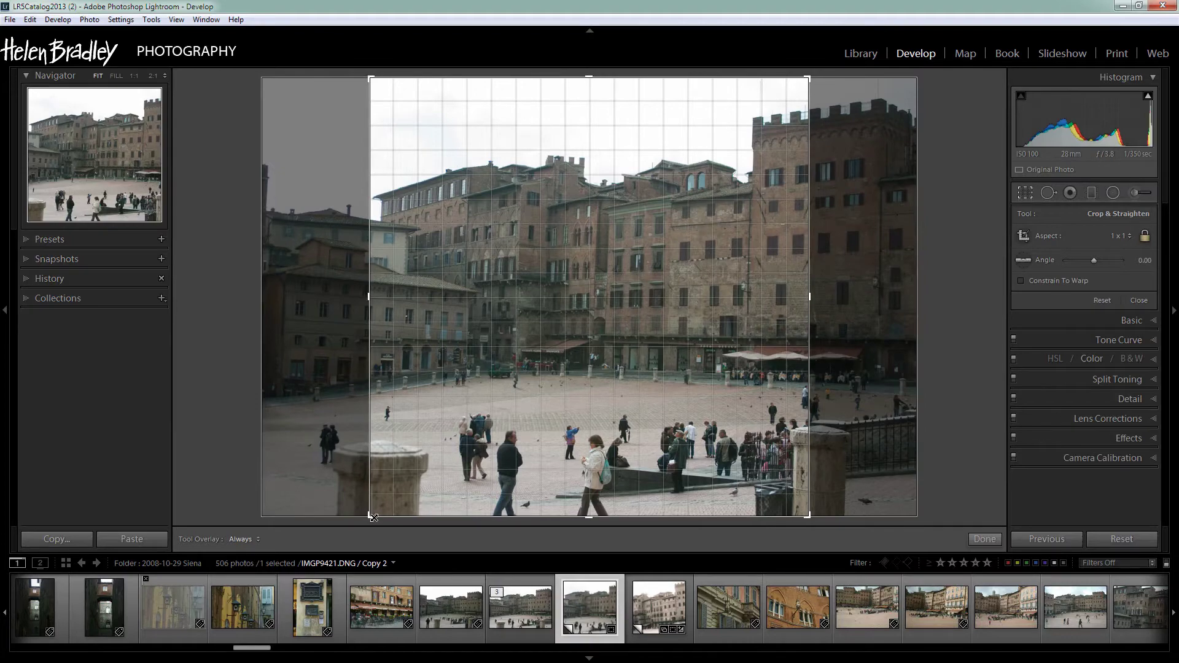
pyautogui.moveTo(371, 515); pyautogui.dragTo(396, 460)
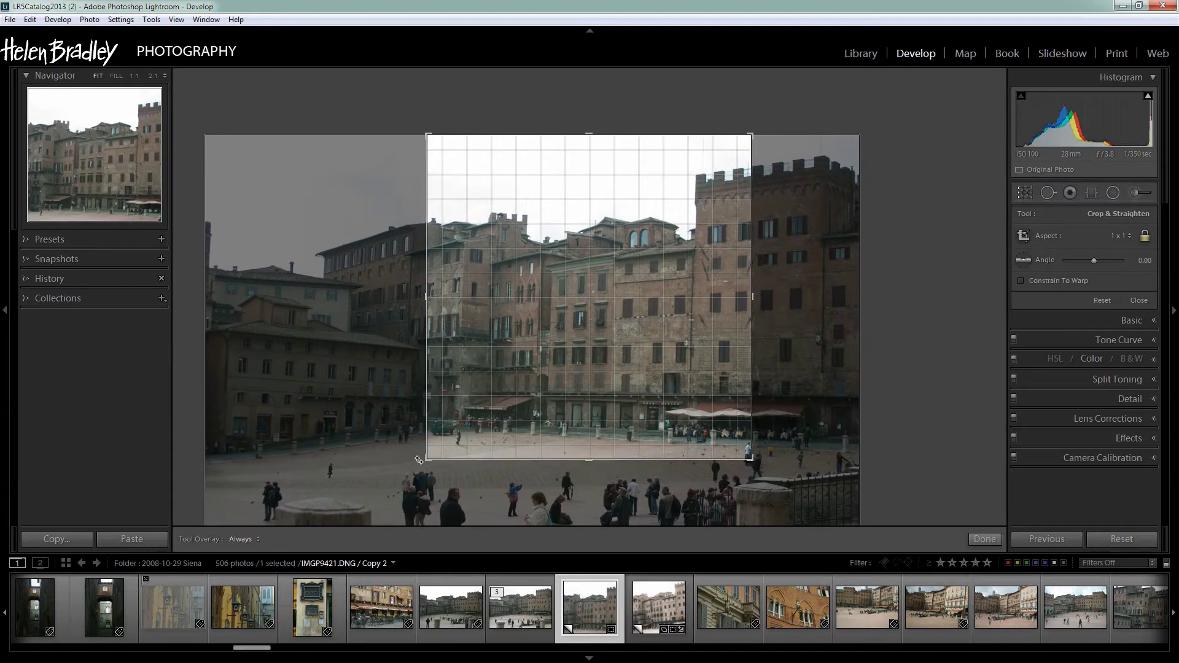
pyautogui.moveTo(418, 460); pyautogui.dragTo(440, 489)
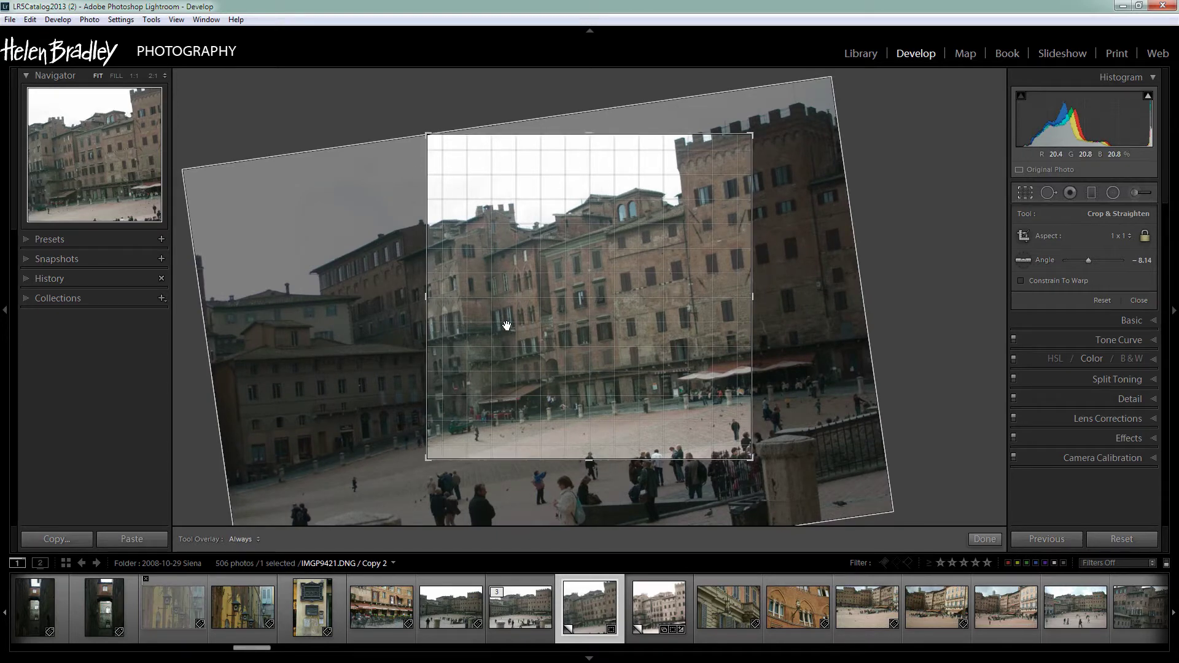
pyautogui.moveTo(508, 321); pyautogui.dragTo(526, 337)
pyautogui.press('Return')
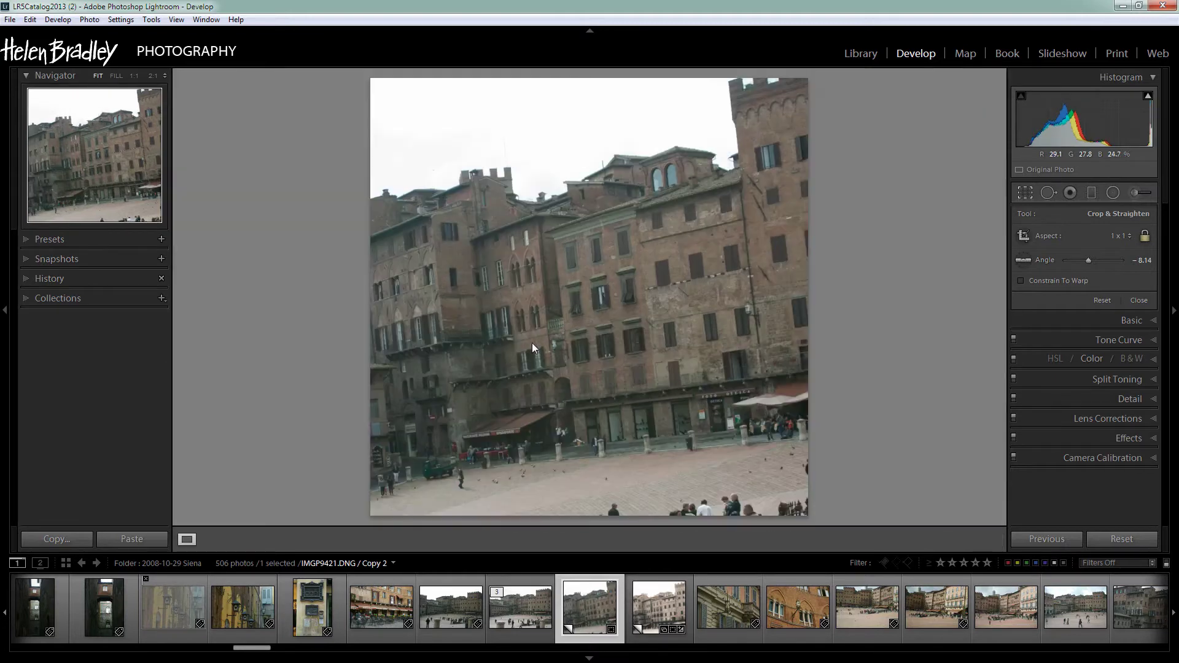
pyautogui.click(1025, 193)
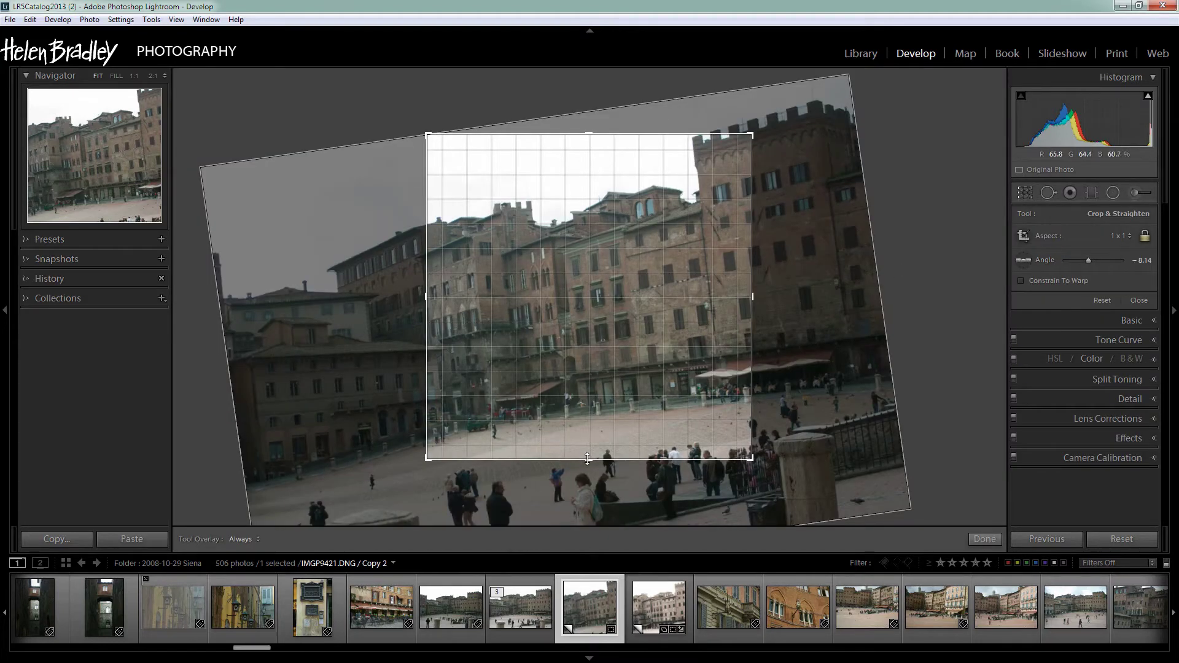
pyautogui.moveTo(588, 458); pyautogui.dragTo(590, 449)
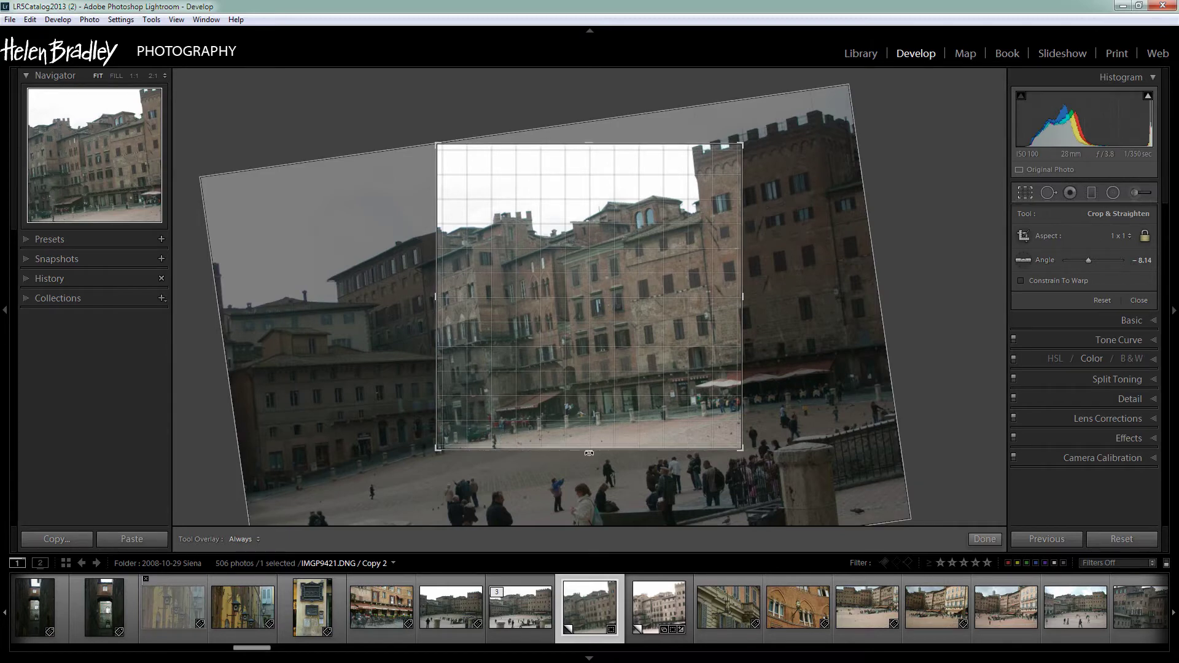
# - Apply the square crop and zoom to 1:1 on the walking figures at lower left
pyautogui.click(985, 539)
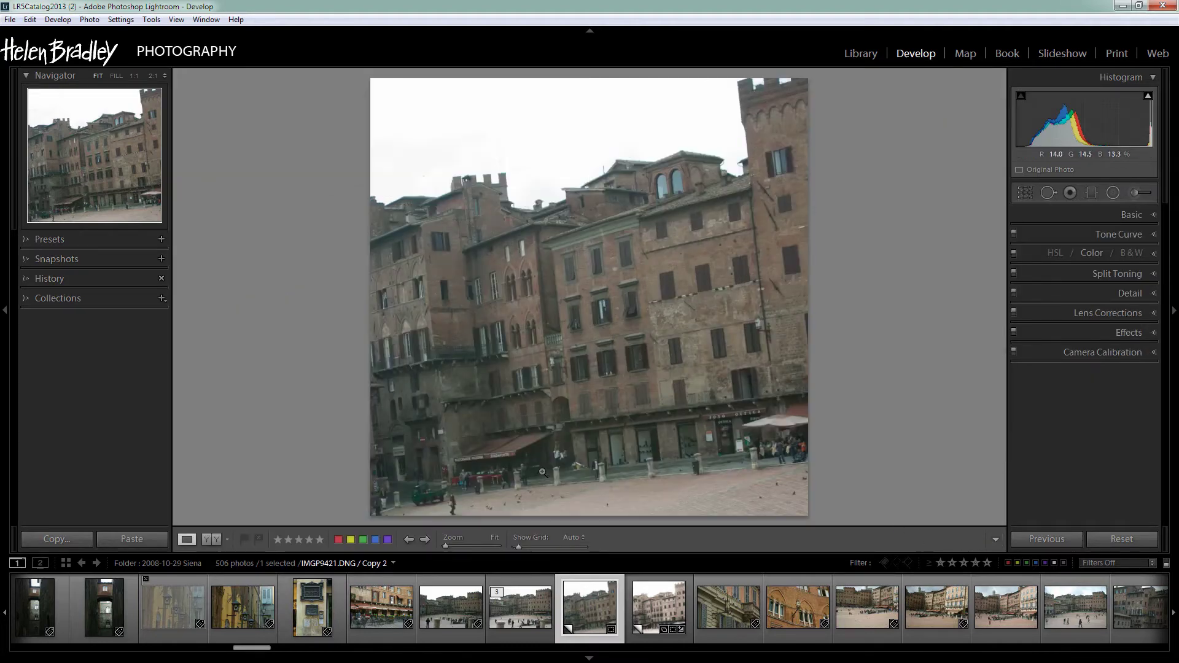
pyautogui.click(458, 505)
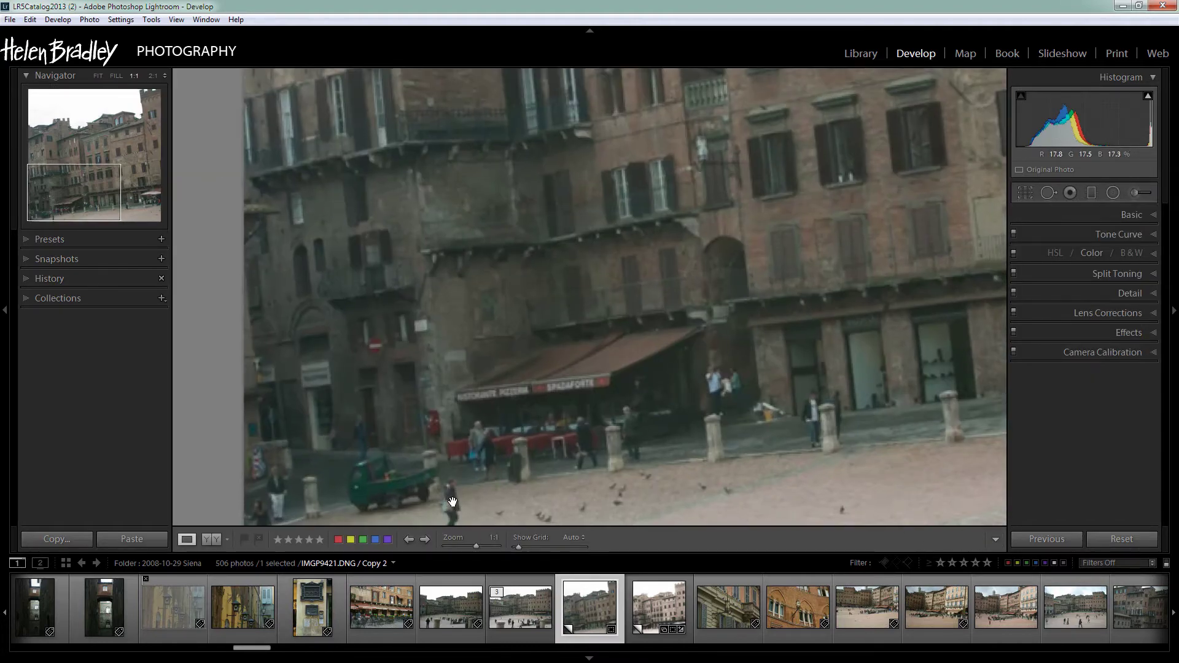
pyautogui.moveTo(537, 456); pyautogui.dragTo(623, 371)
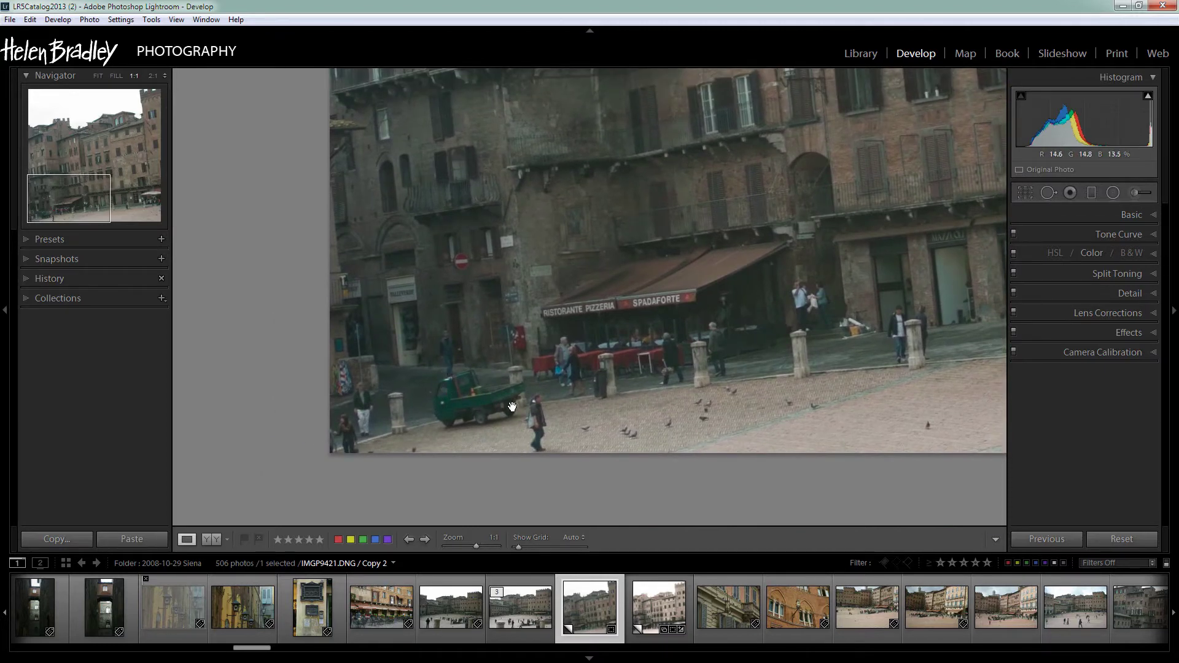
# - Remove the walking man with a Heal spot sourced from cleaner paving
pyautogui.click(1049, 193)
pyautogui.moveTo(538, 401); pyautogui.dragTo(538, 446)
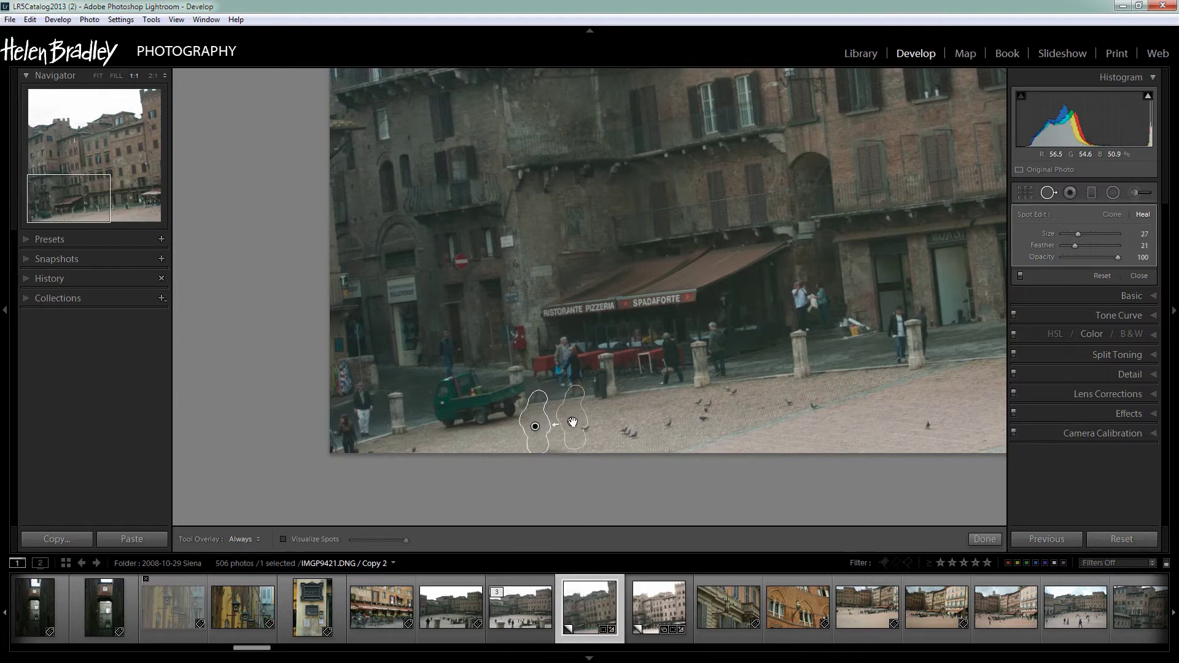
pyautogui.moveTo(574, 423)
pyautogui.mouseDown()
pyautogui.moveTo(650, 422)
pyautogui.moveTo(645, 414)
pyautogui.mouseUp()
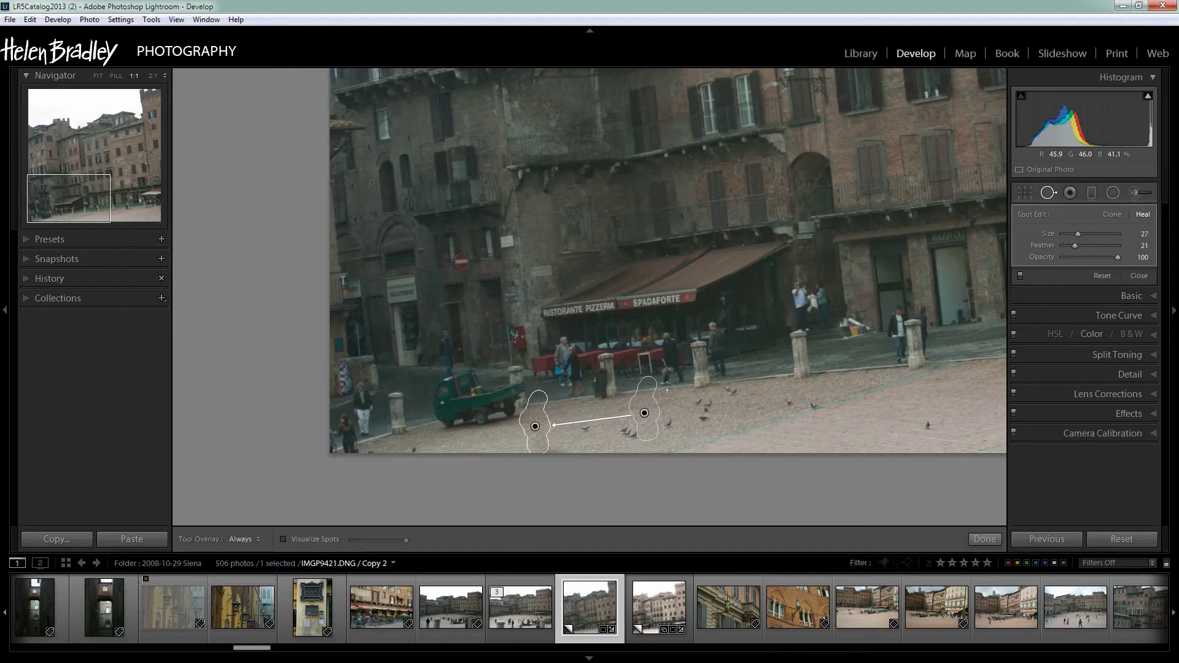
pyautogui.click(1143, 216)
pyautogui.click(1110, 215)
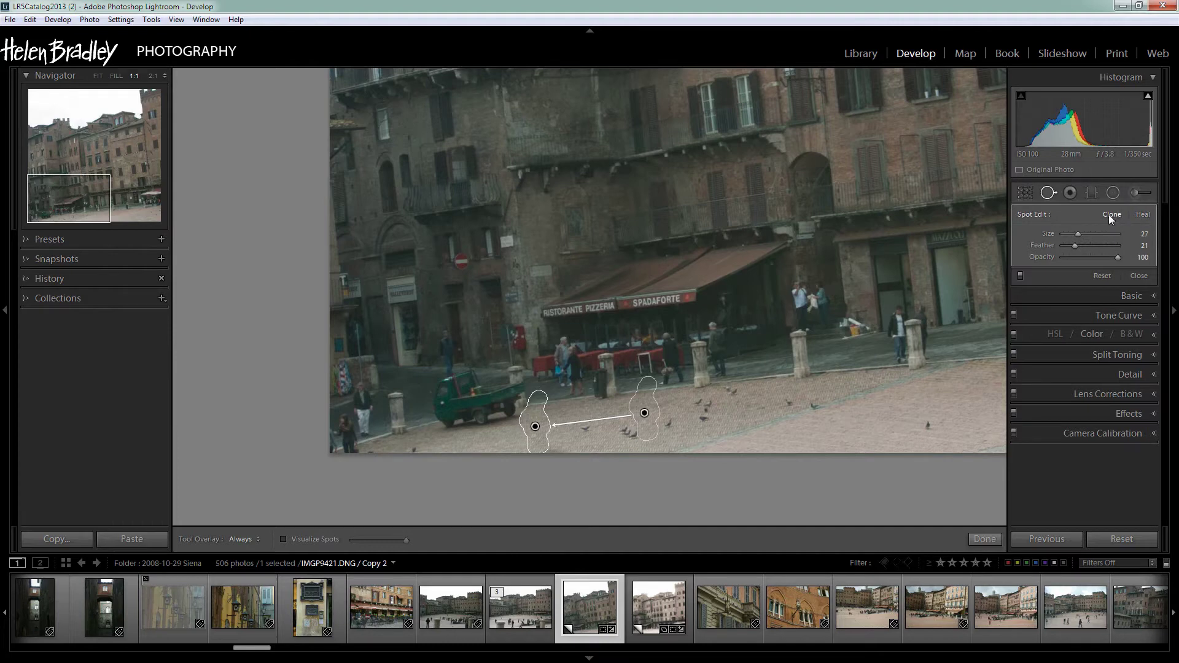
pyautogui.click(986, 540)
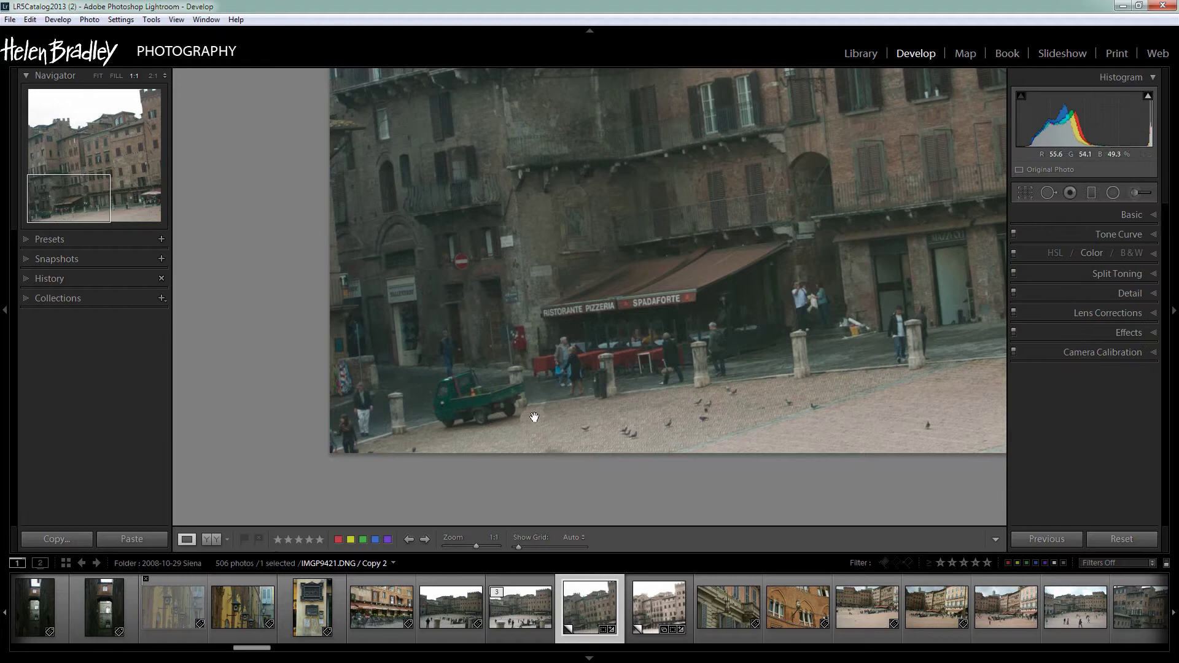
pyautogui.click(1048, 193)
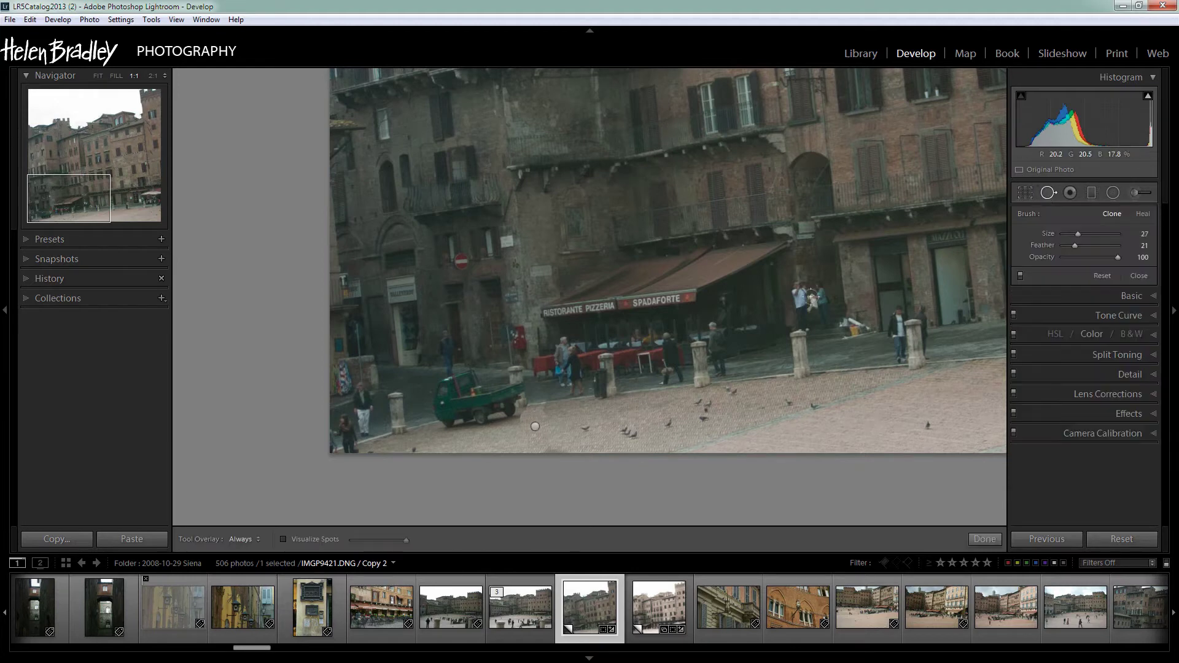
pyautogui.click(535, 428)
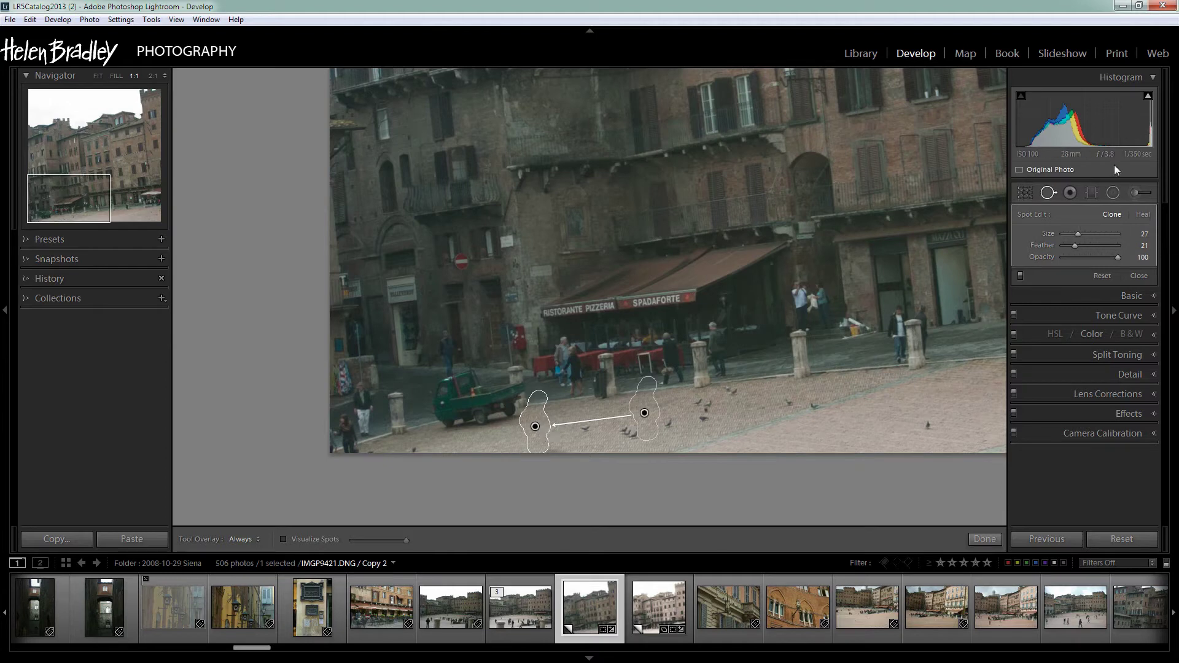
pyautogui.click(1140, 214)
pyautogui.click(983, 539)
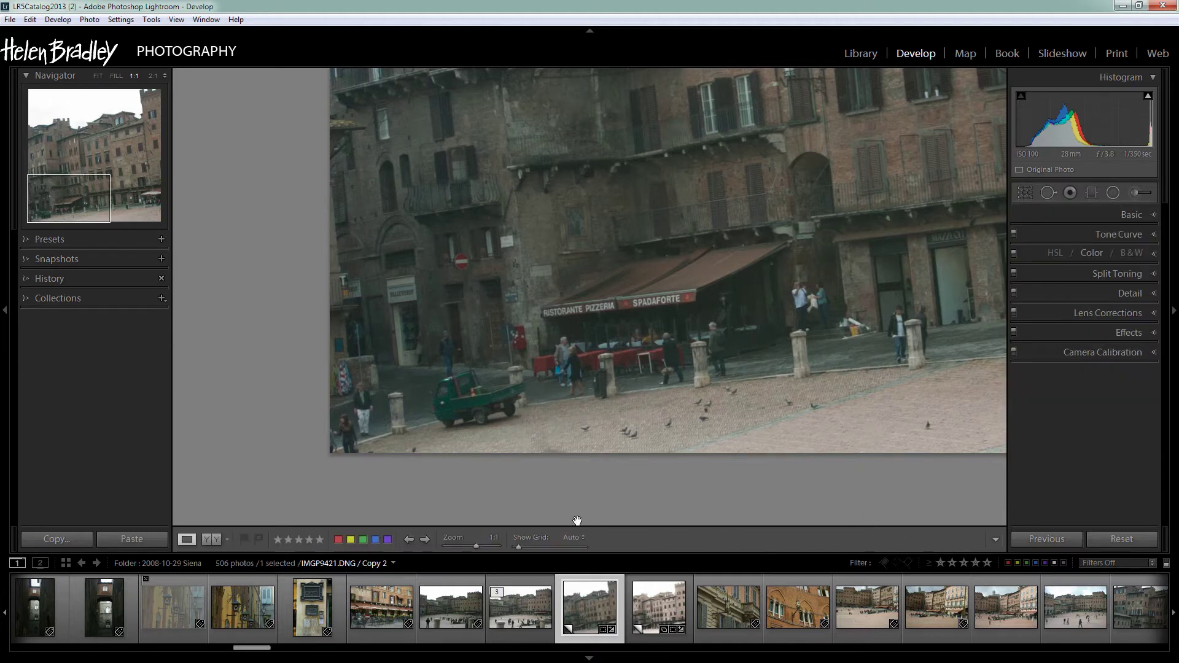
# - Heal away the green truck using paving near the right bollard as the source
pyautogui.click(1049, 193)
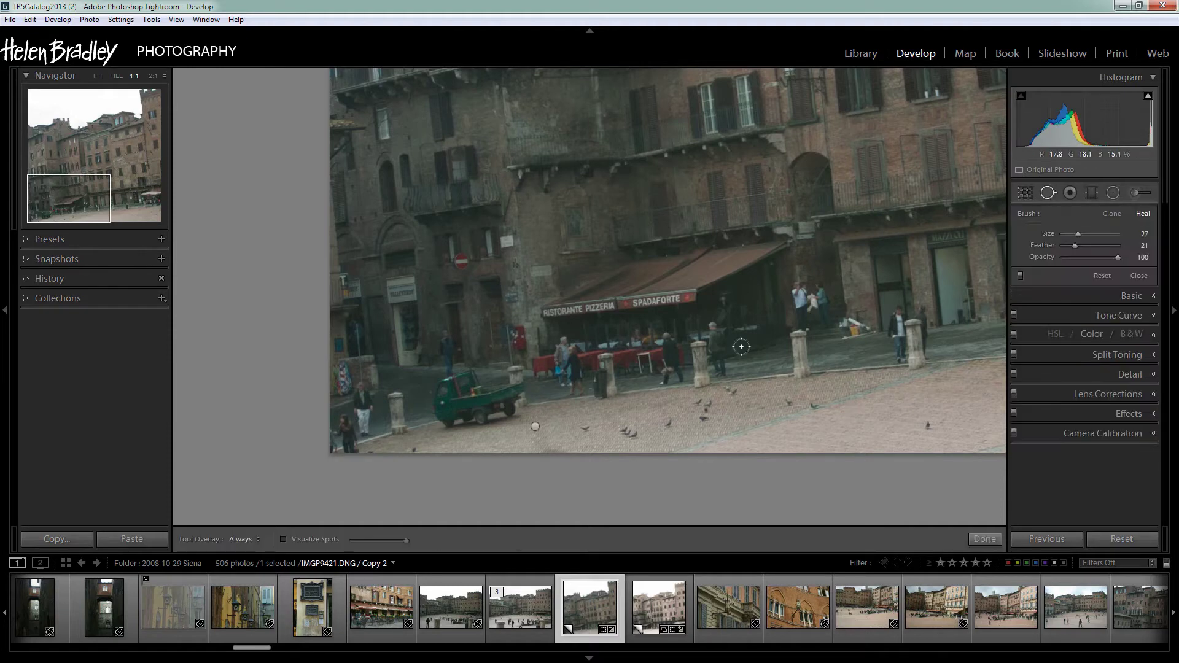
pyautogui.moveTo(441, 387)
pyautogui.mouseDown()
pyautogui.moveTo(468, 378)
pyautogui.moveTo(440, 400)
pyautogui.moveTo(446, 418)
pyautogui.moveTo(473, 393)
pyautogui.moveTo(518, 392)
pyautogui.moveTo(514, 380)
pyautogui.moveTo(522, 402)
pyautogui.moveTo(455, 411)
pyautogui.moveTo(483, 423)
pyautogui.moveTo(511, 410)
pyautogui.mouseUp()
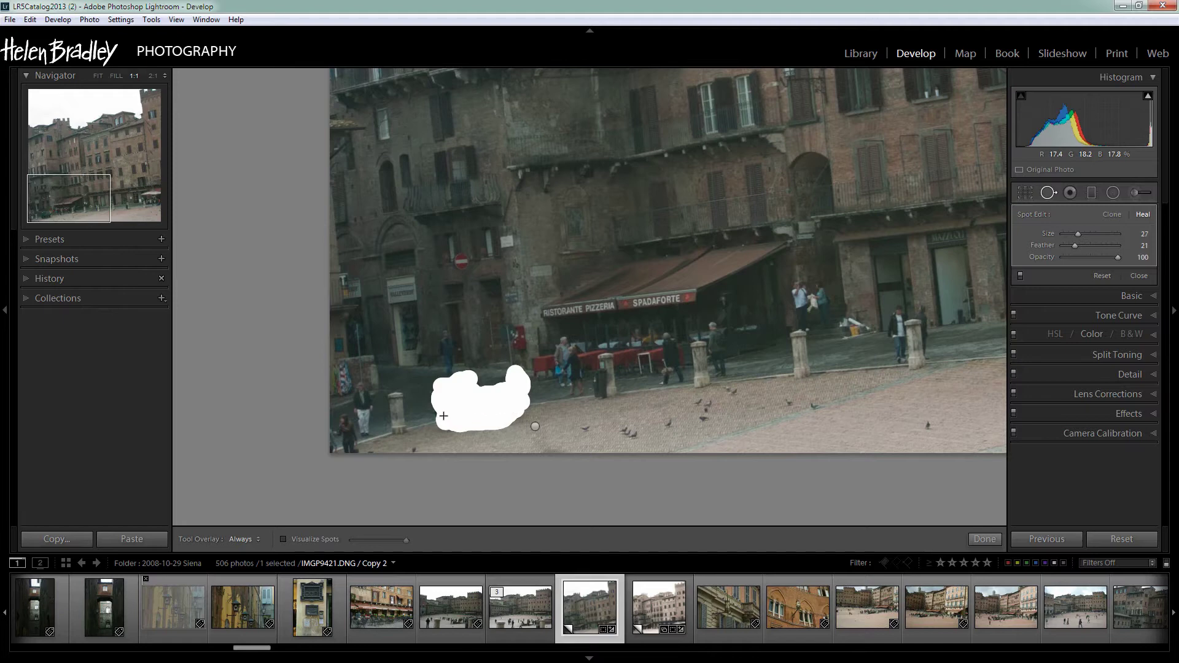
pyautogui.moveTo(447, 423); pyautogui.dragTo(452, 424)
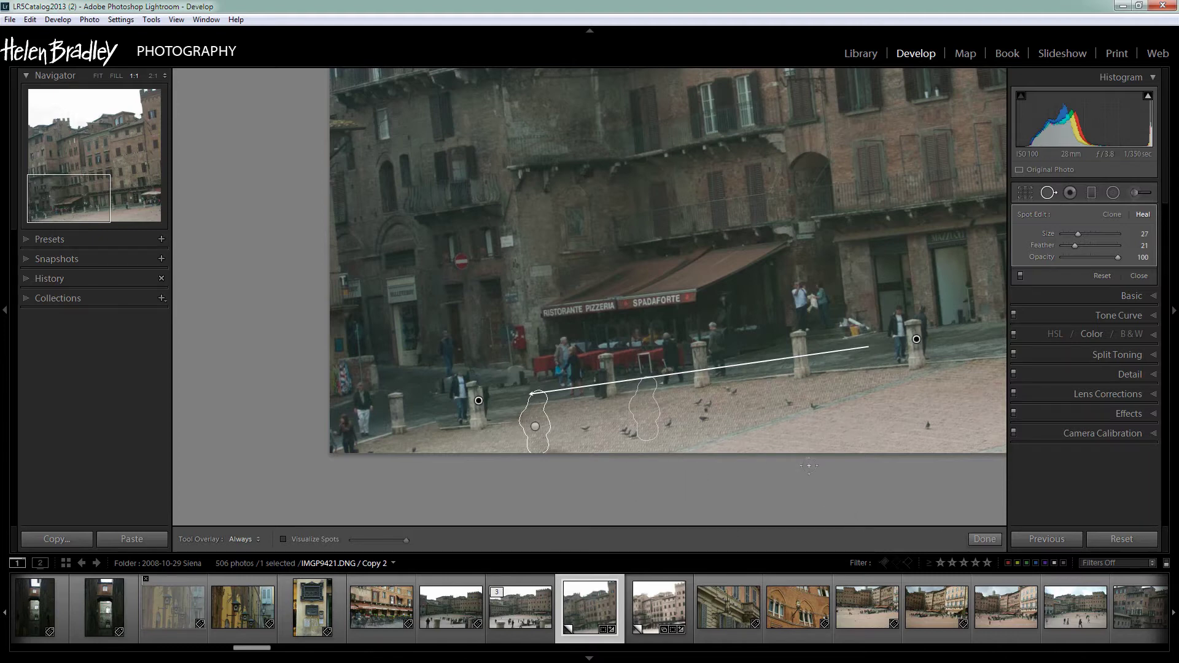
pyautogui.moveTo(820, 461); pyautogui.dragTo(576, 460)
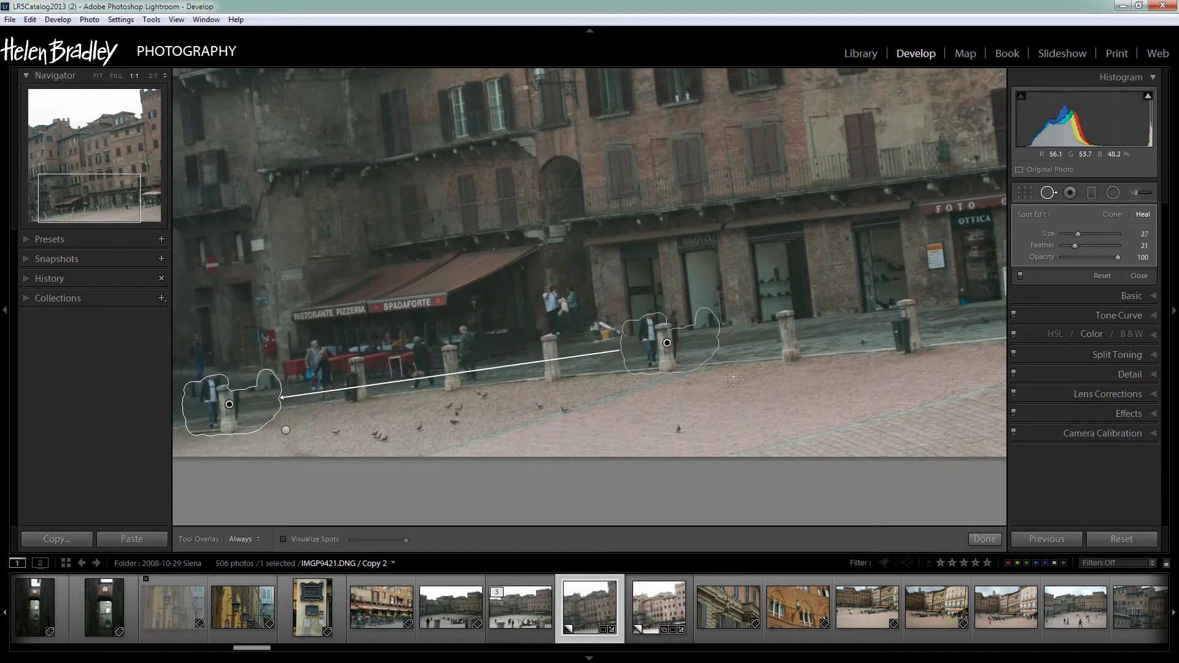
pyautogui.moveTo(667, 342)
pyautogui.mouseDown()
pyautogui.moveTo(799, 346)
pyautogui.moveTo(724, 344)
pyautogui.moveTo(763, 342)
pyautogui.moveTo(748, 346)
pyautogui.mouseUp()
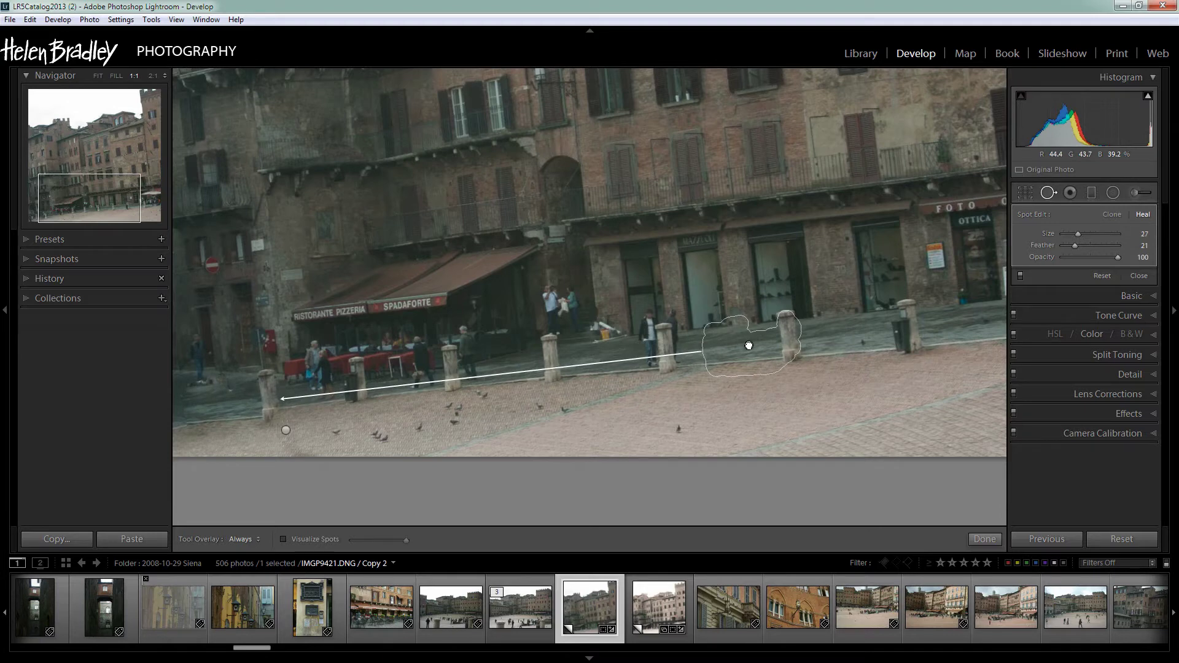
pyautogui.moveTo(749, 346); pyautogui.dragTo(749, 345)
pyautogui.click(984, 540)
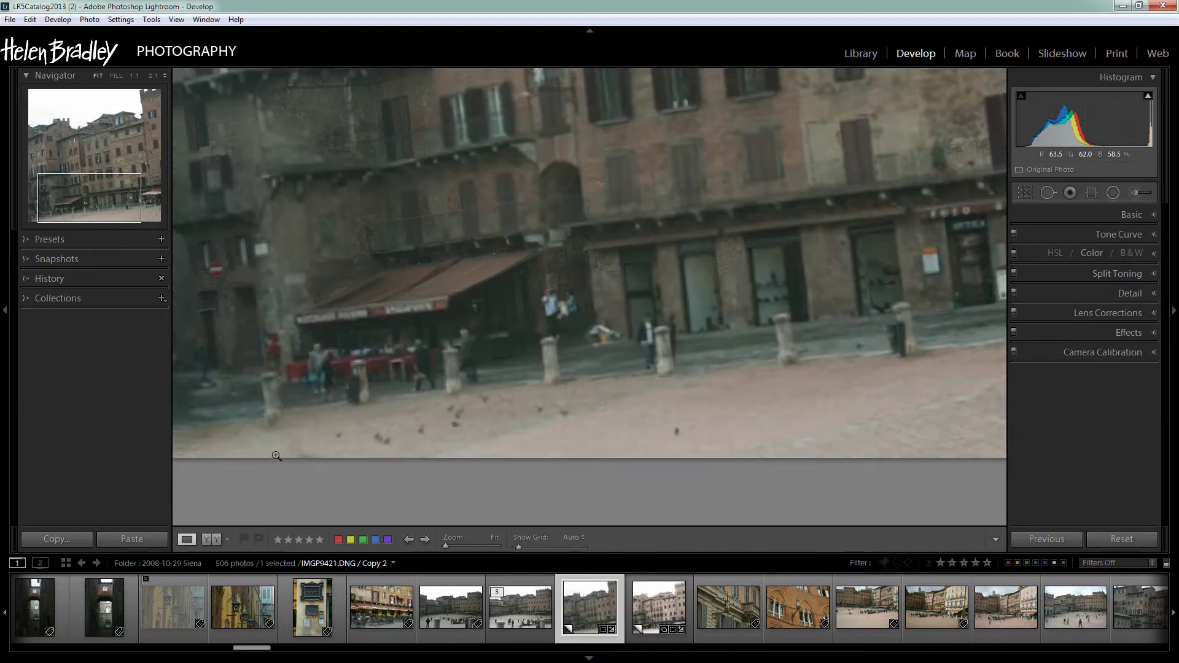
# - Toggle the zoom back to 1:1 and pan to the lower-left piazza
pyautogui.click(280, 462)
pyautogui.click(279, 454)
pyautogui.moveTo(264, 401); pyautogui.dragTo(395, 386)
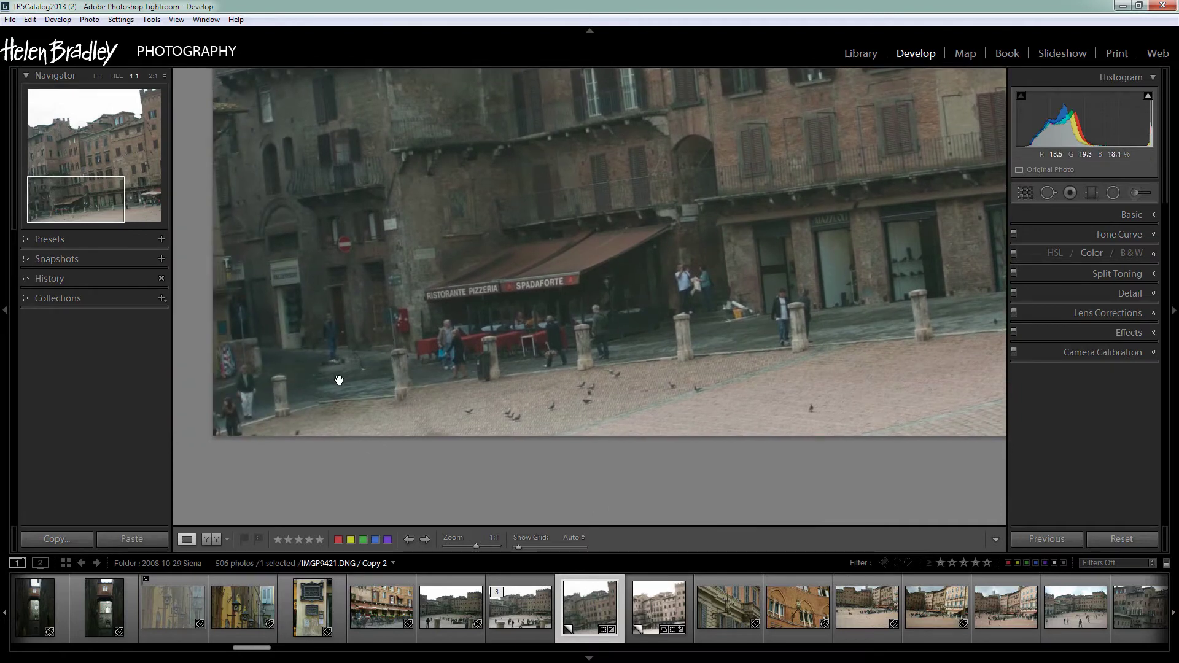
# - Heal a blemish near the left bollard, sampling clean paving on the right
pyautogui.click(1049, 192)
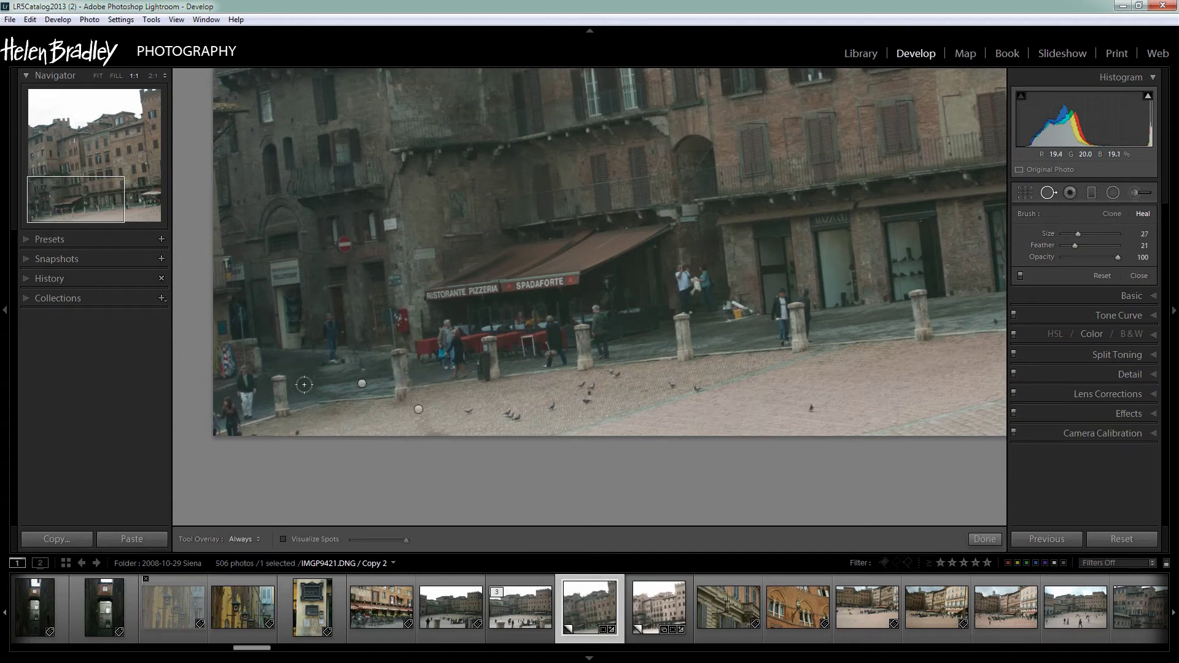
pyautogui.moveTo(304, 386)
pyautogui.mouseDown()
pyautogui.moveTo(332, 385)
pyautogui.moveTo(314, 386)
pyautogui.mouseUp()
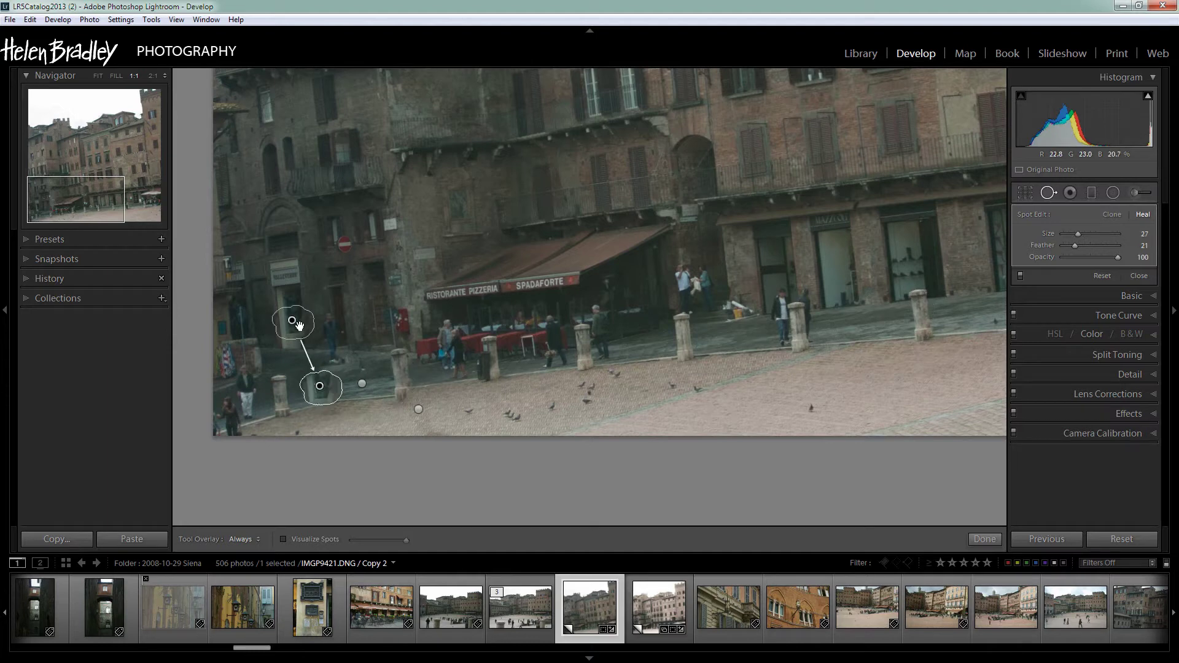
pyautogui.moveTo(298, 324)
pyautogui.mouseDown()
pyautogui.moveTo(706, 344)
pyautogui.moveTo(756, 339)
pyautogui.moveTo(747, 332)
pyautogui.mouseUp()
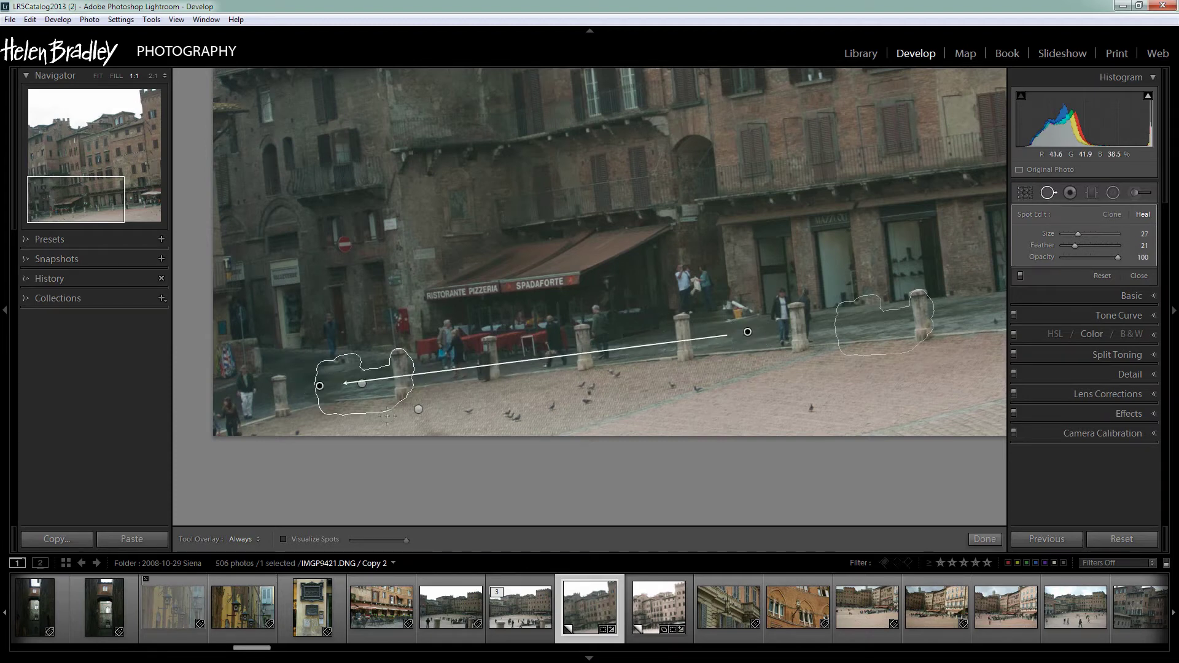
pyautogui.click(984, 539)
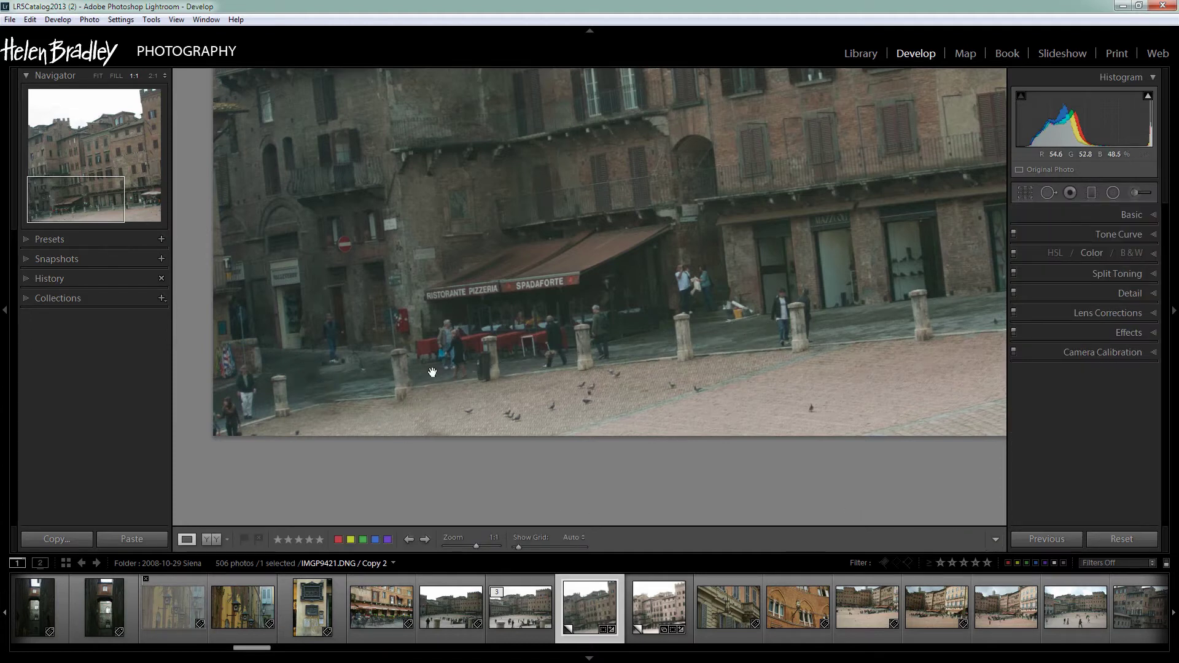
# - Undo the last heal spot and shift the lower-left cobble spot's source rightward
pyautogui.click(1048, 194)
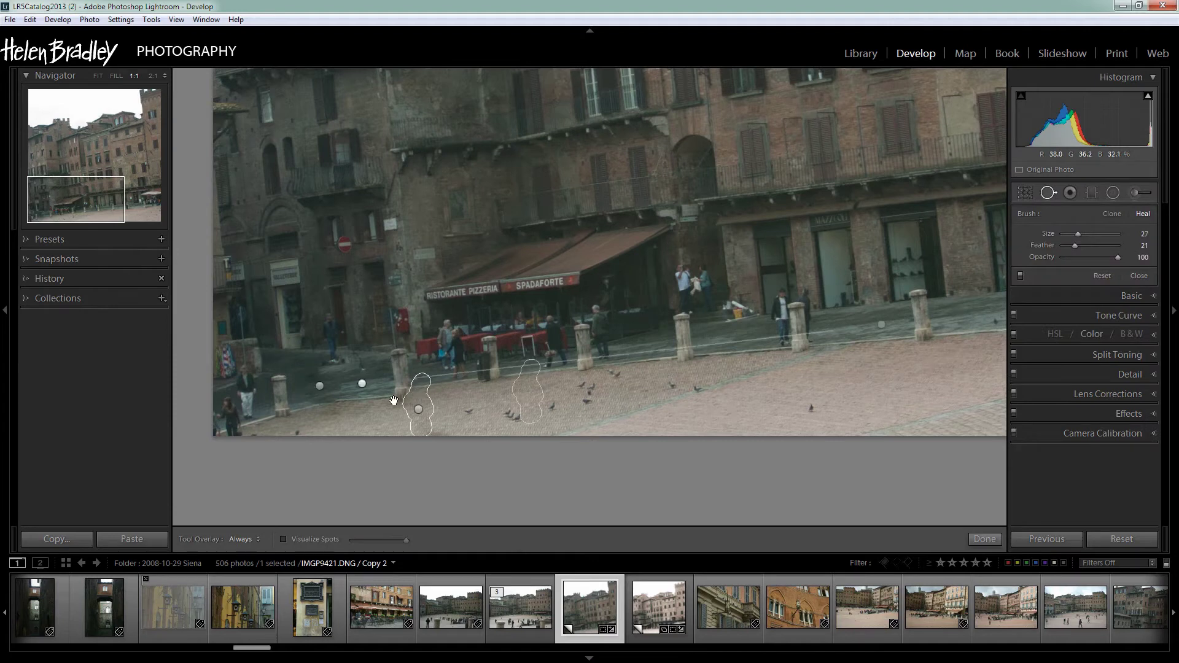
pyautogui.hotkey('ctrl', 'z')
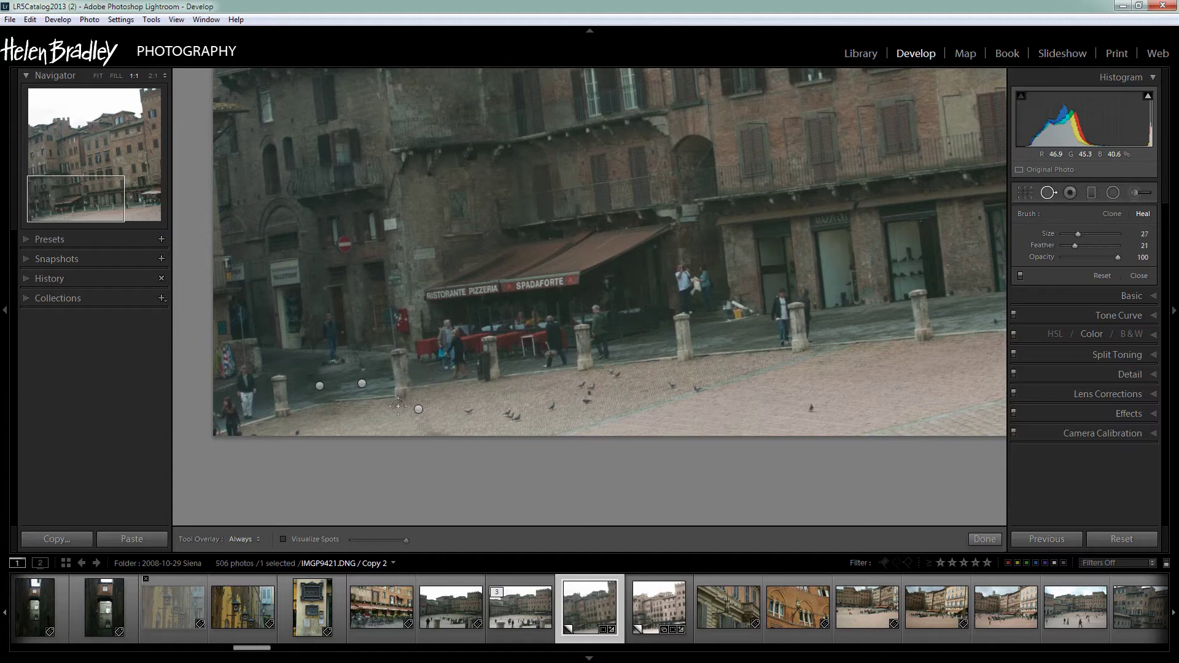
pyautogui.click(398, 405)
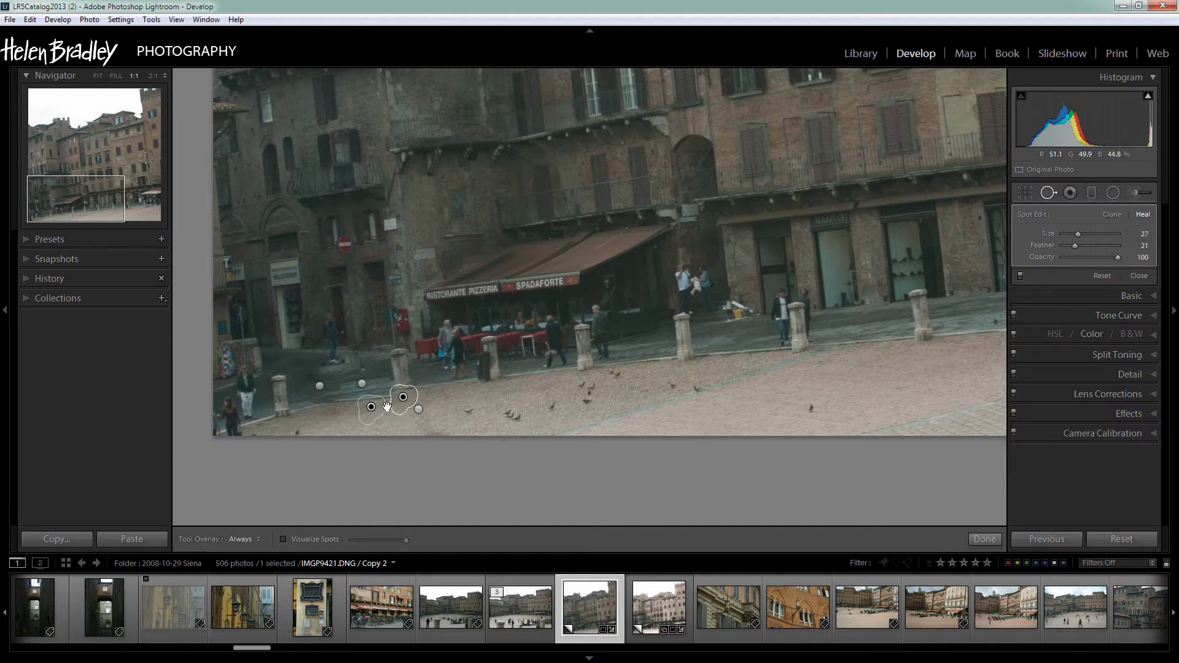
pyautogui.moveTo(375, 407)
pyautogui.mouseDown()
pyautogui.moveTo(505, 375)
pyautogui.moveTo(595, 371)
pyautogui.moveTo(586, 370)
pyautogui.mouseUp()
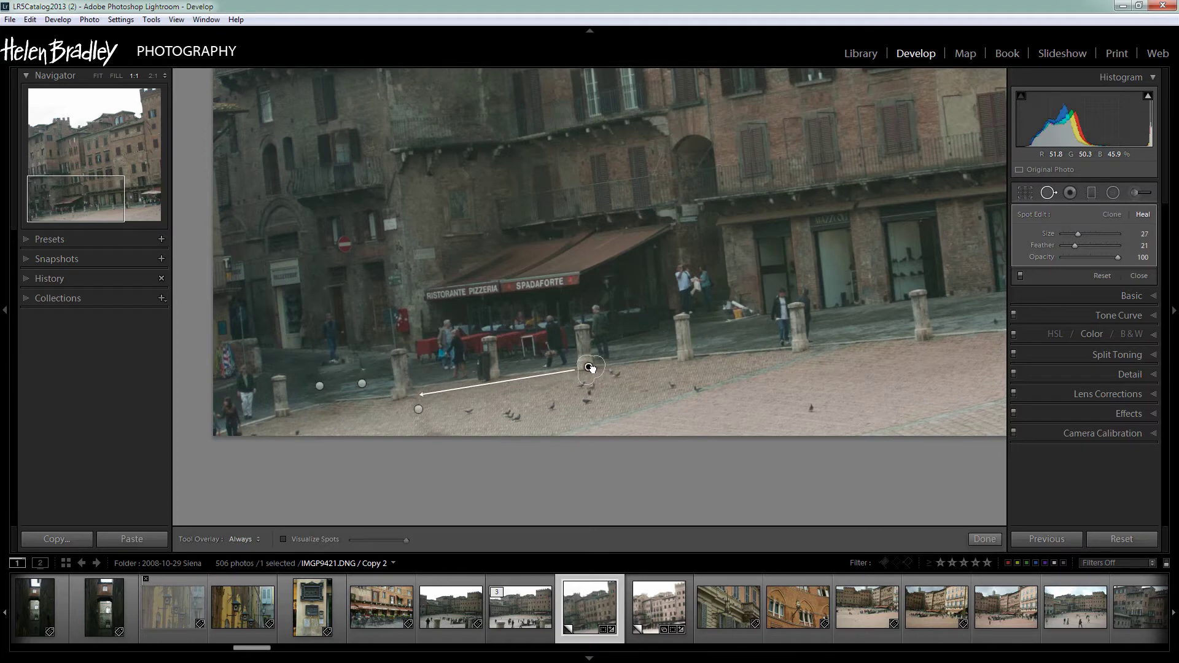
# - Heal the figures behind the middle bollard using a source on the wall above
pyautogui.click(985, 540)
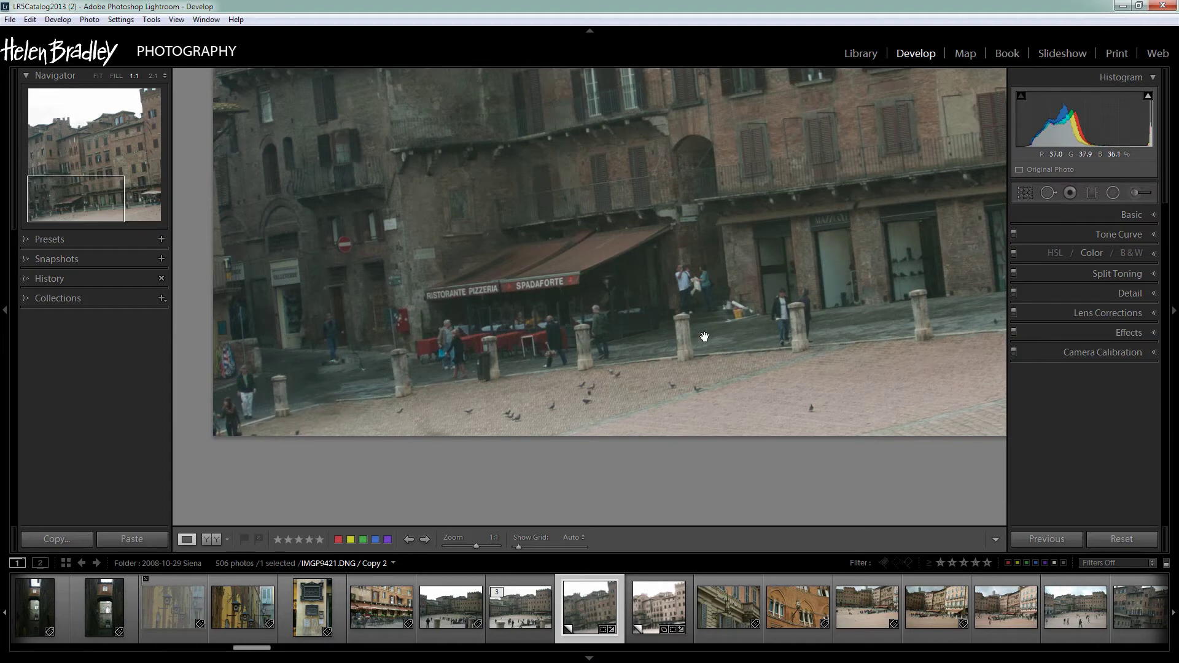
pyautogui.moveTo(709, 281); pyautogui.dragTo(640, 353)
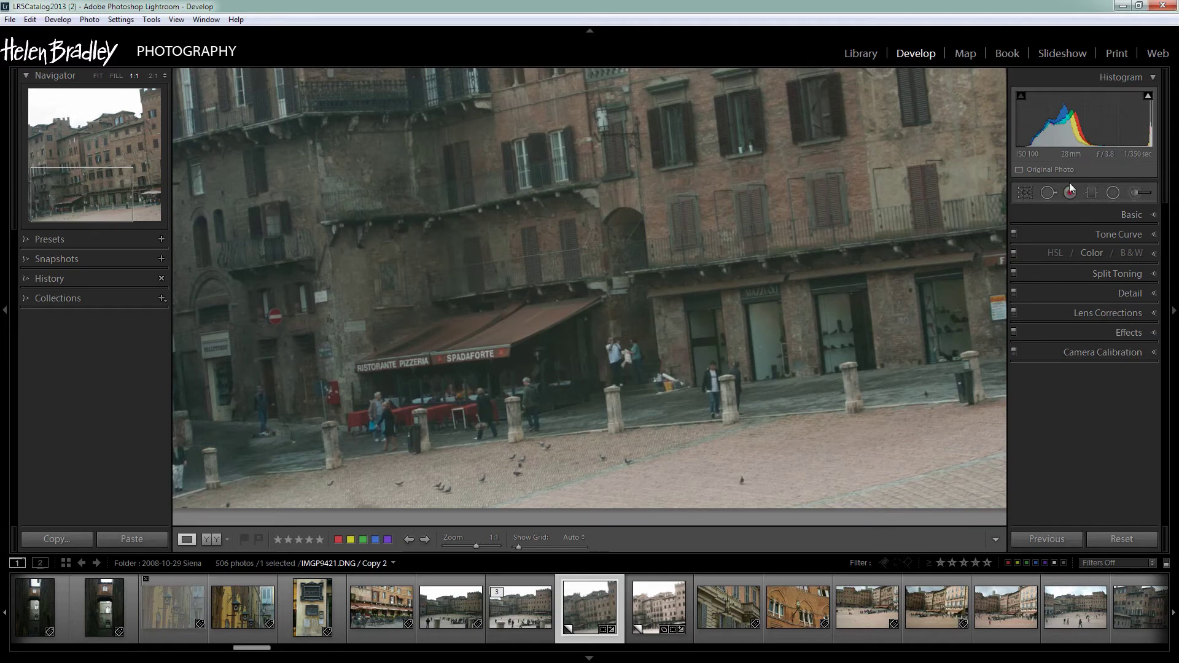
pyautogui.click(1049, 193)
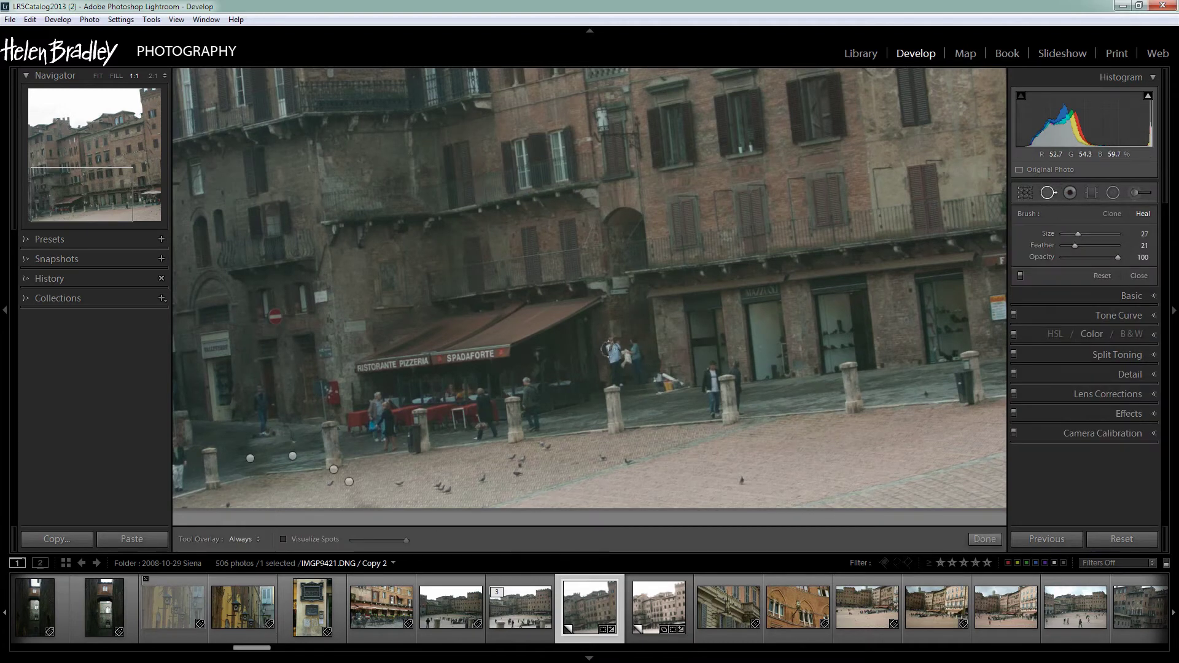
pyautogui.moveTo(612, 346)
pyautogui.mouseDown()
pyautogui.moveTo(608, 371)
pyautogui.moveTo(623, 377)
pyautogui.moveTo(628, 345)
pyautogui.moveTo(629, 365)
pyautogui.mouseUp()
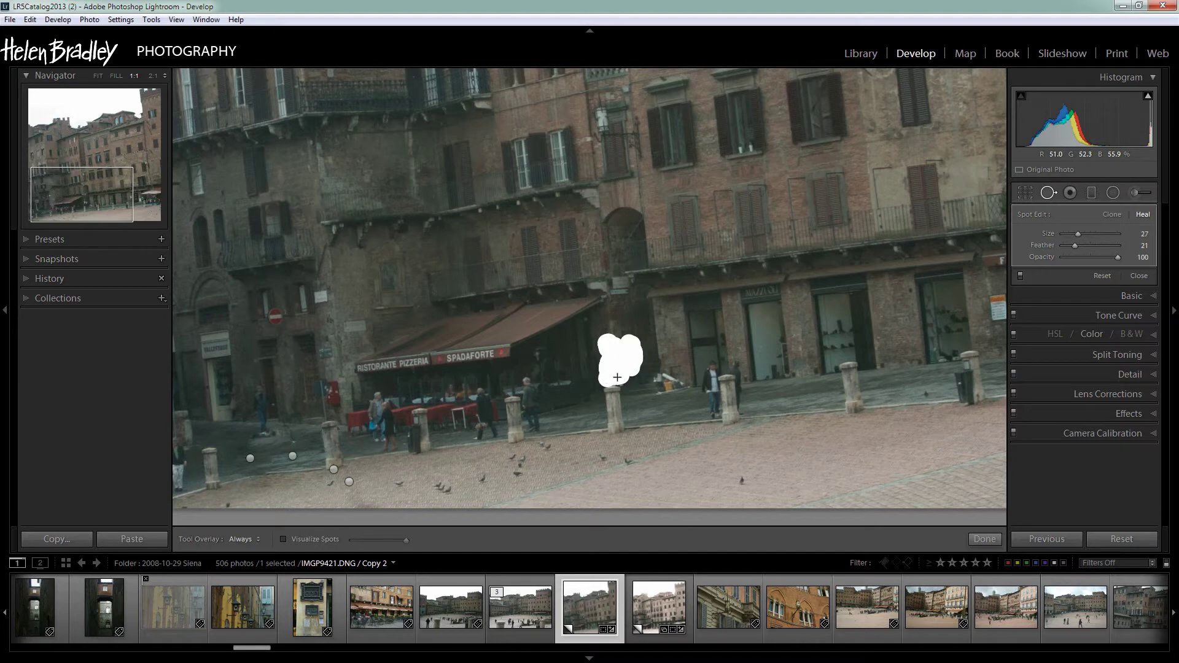
pyautogui.moveTo(621, 374); pyautogui.dragTo(621, 374)
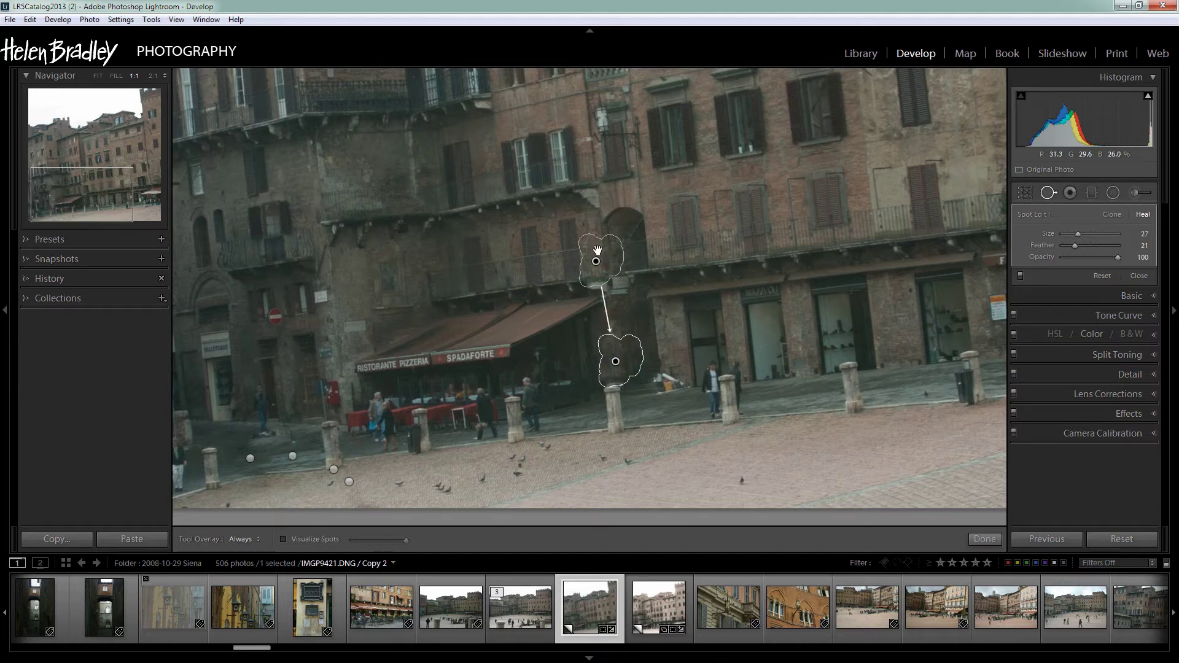
pyautogui.moveTo(597, 262); pyautogui.dragTo(598, 255)
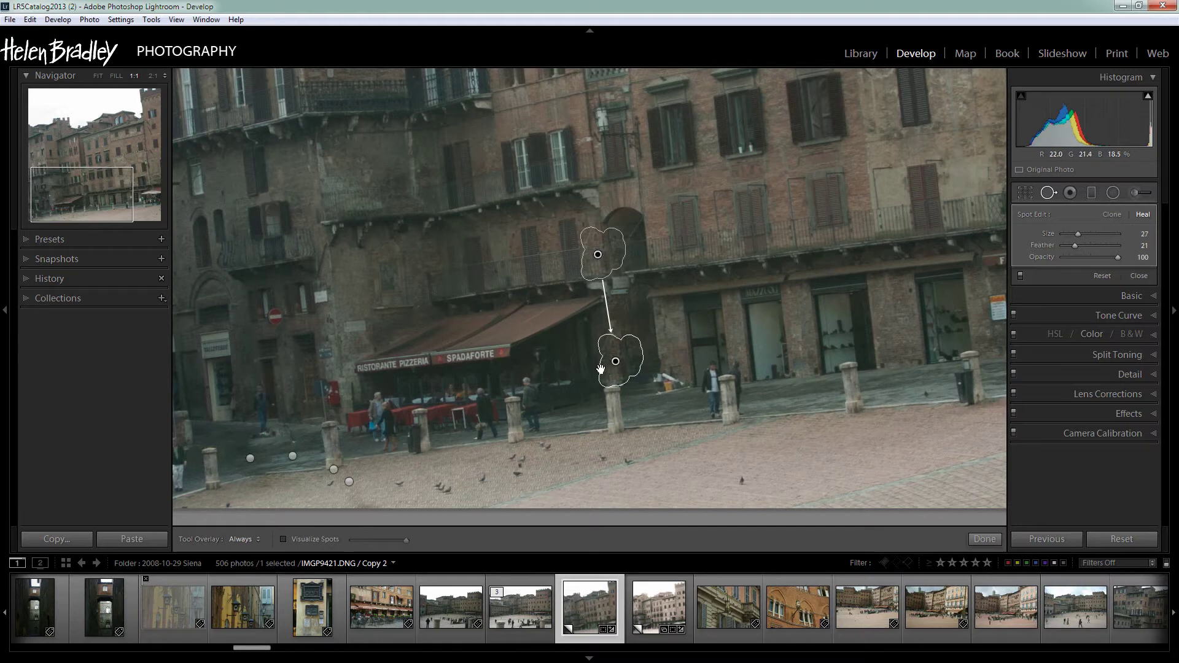
pyautogui.click(984, 539)
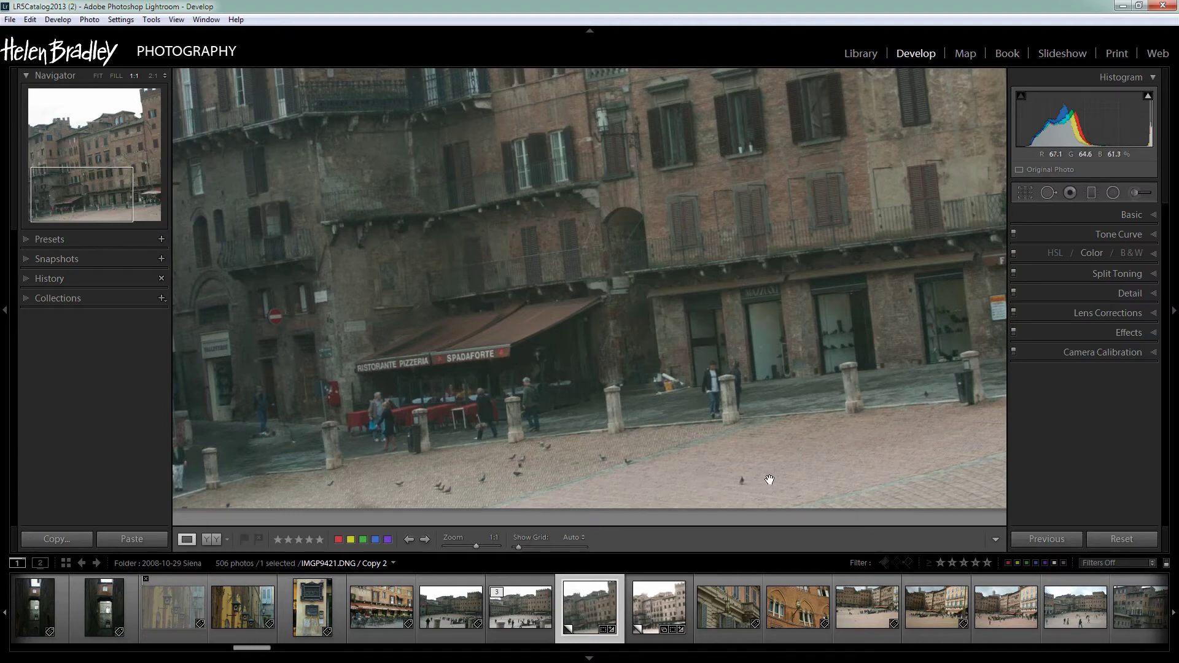
# - Fit the whole photo in view and raise Exposure to +0.48 in the Basic panel
pyautogui.click(777, 461)
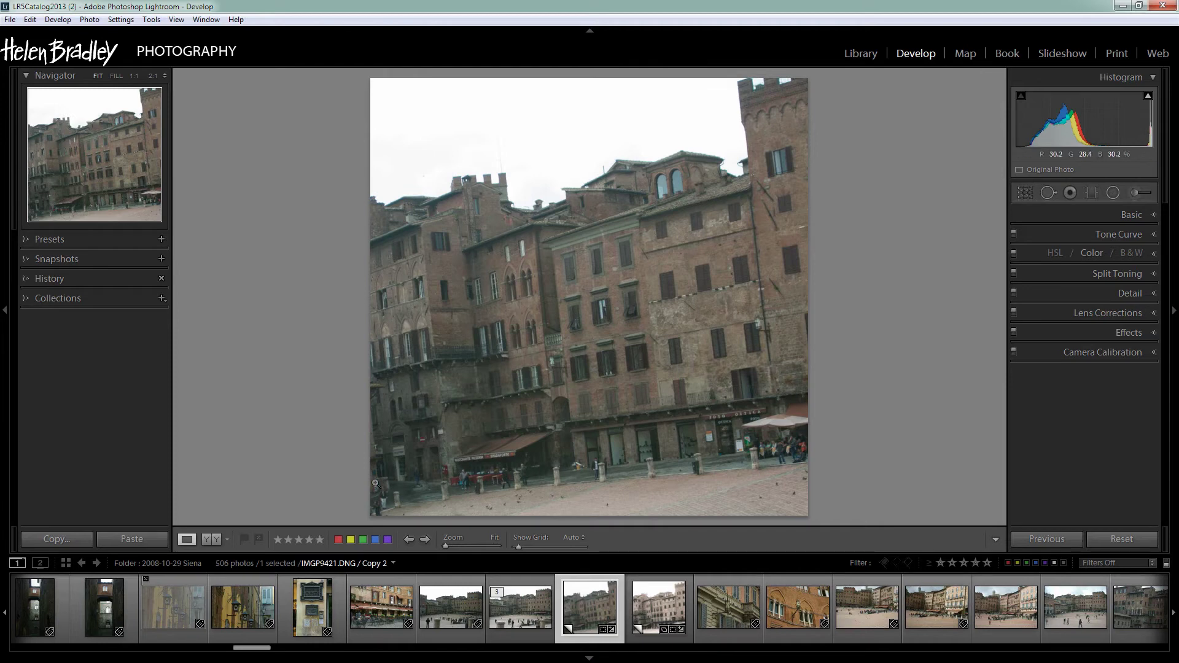
pyautogui.click(1155, 216)
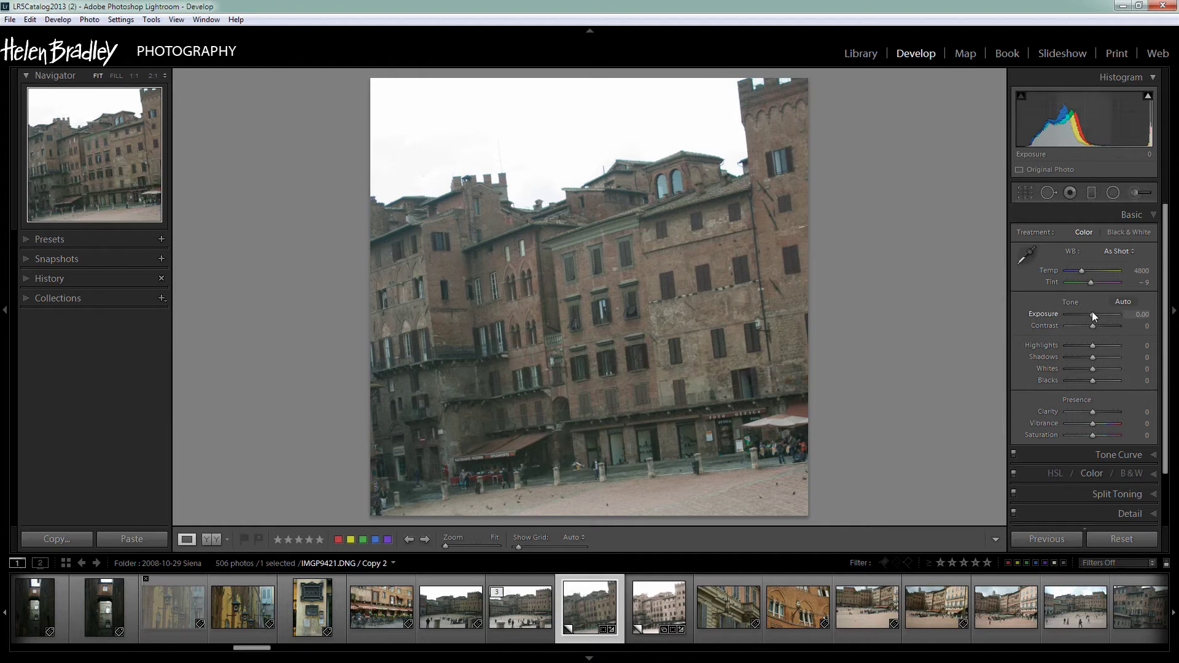
pyautogui.moveTo(1093, 315); pyautogui.dragTo(1096, 315)
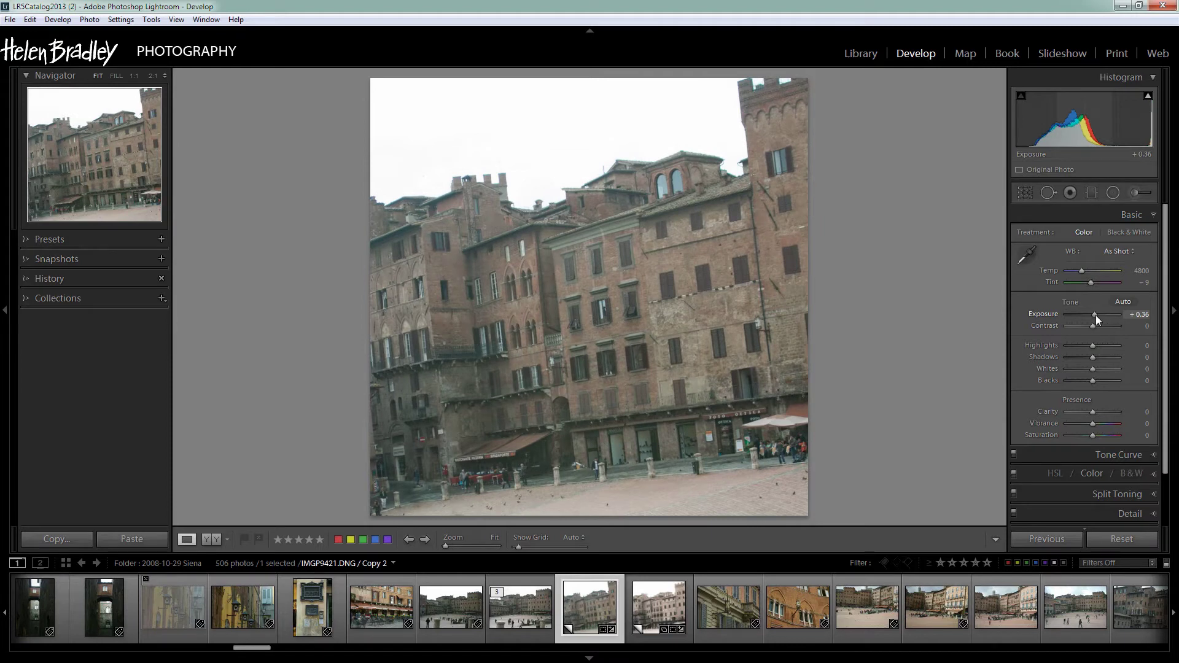
pyautogui.moveTo(1096, 315); pyautogui.dragTo(1097, 315)
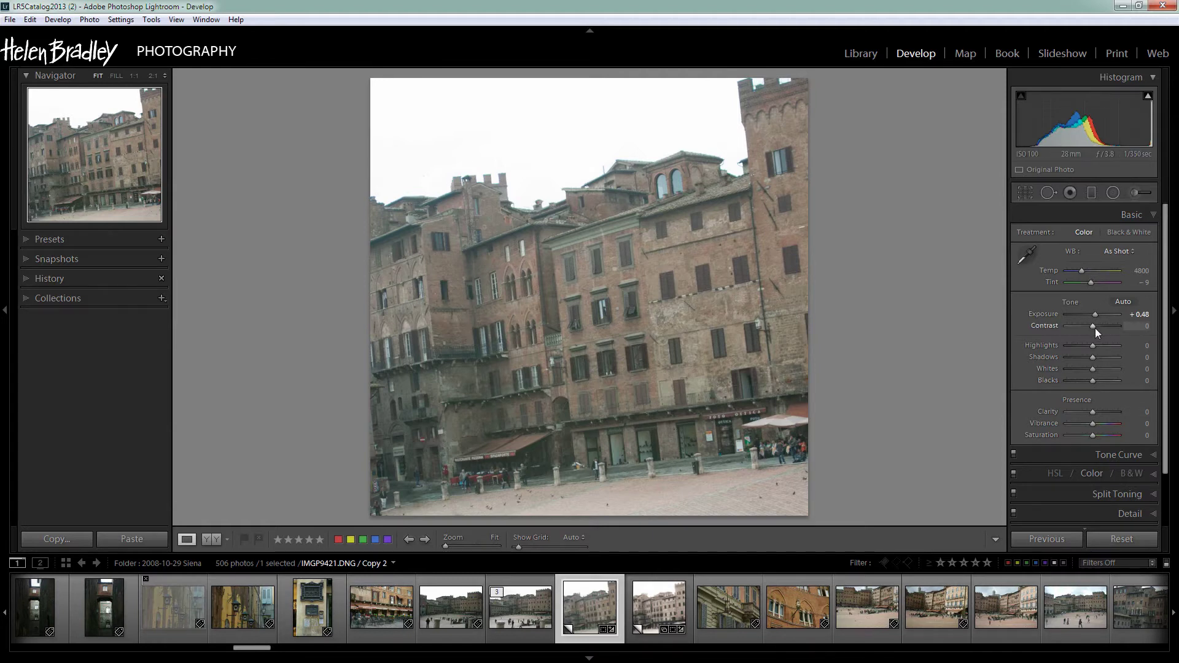
# - Set Contrast to +100 and pull Highlights down to -26
pyautogui.moveTo(1094, 327); pyautogui.dragTo(1122, 327)
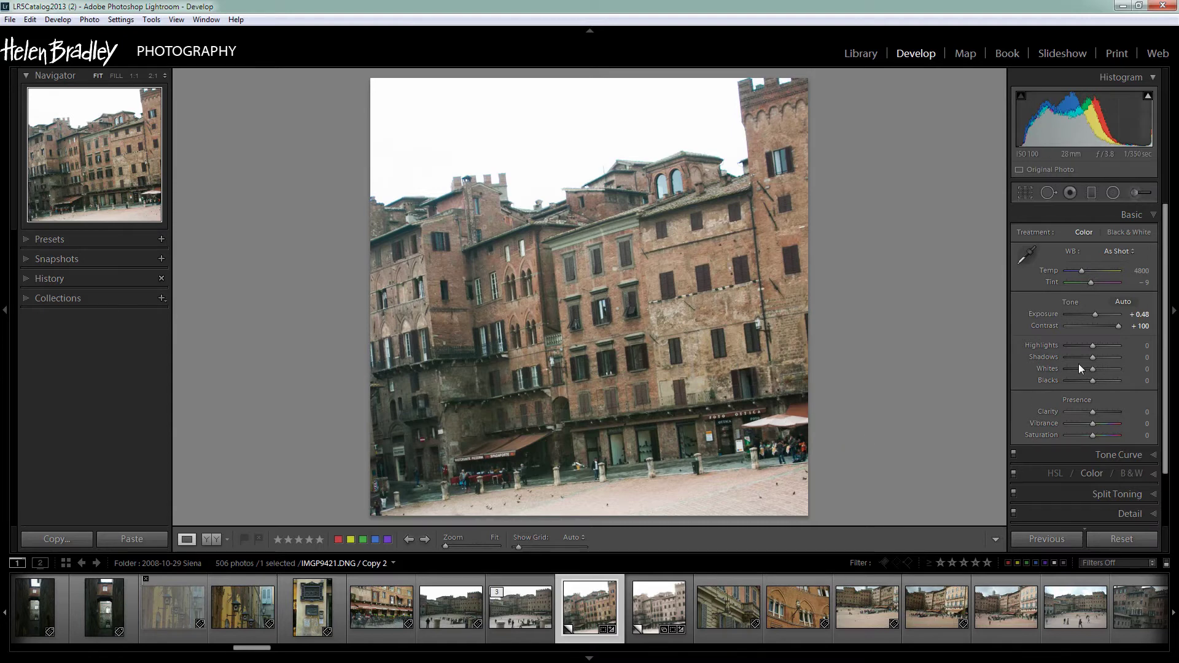
pyautogui.moveTo(1103, 349); pyautogui.dragTo(1085, 349)
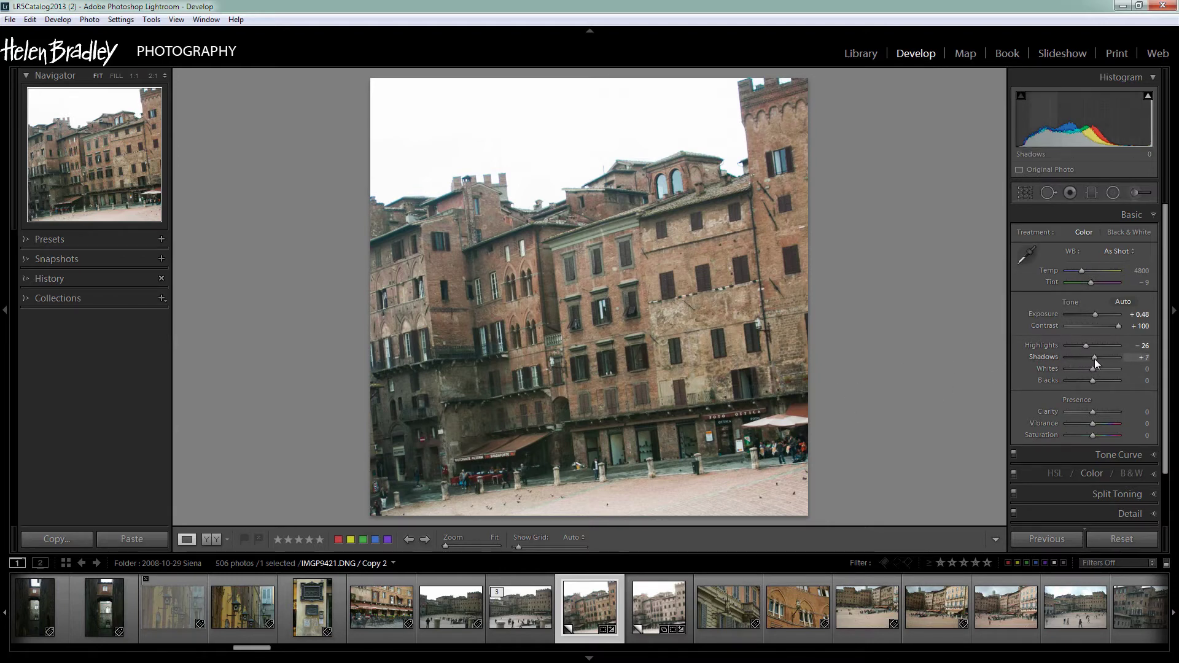
# - Set Shadows to +24, Whites to +71 and Blacks to -19
pyautogui.moveTo(1095, 359); pyautogui.dragTo(1099, 360)
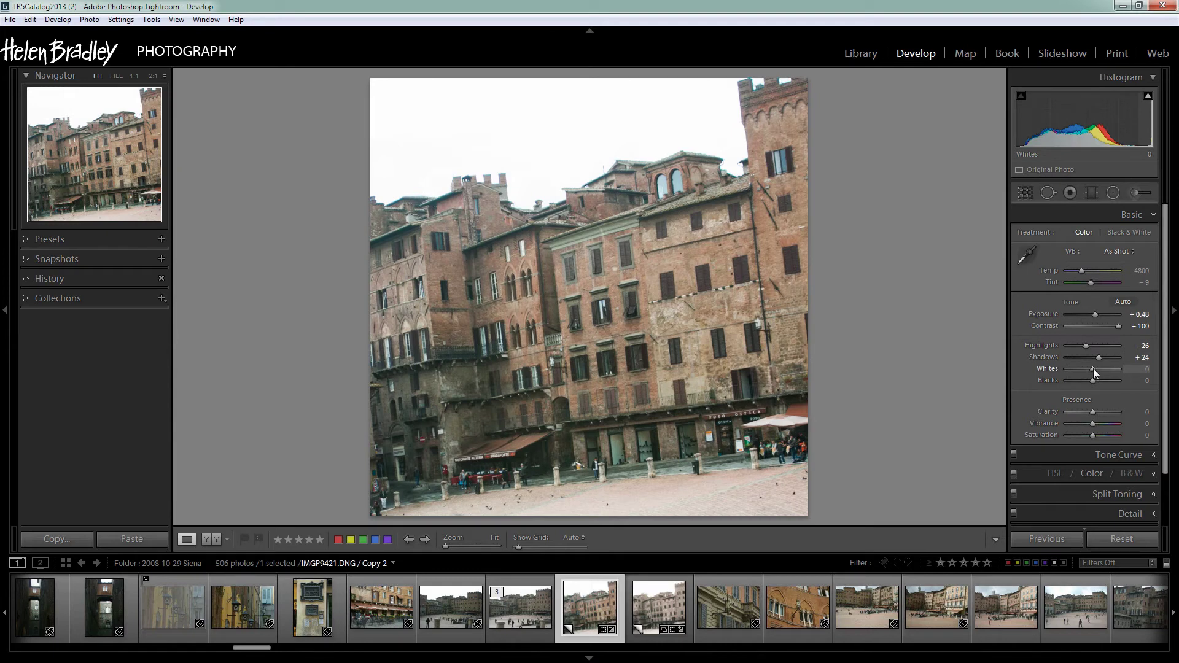
pyautogui.moveTo(1094, 368); pyautogui.dragTo(1112, 374)
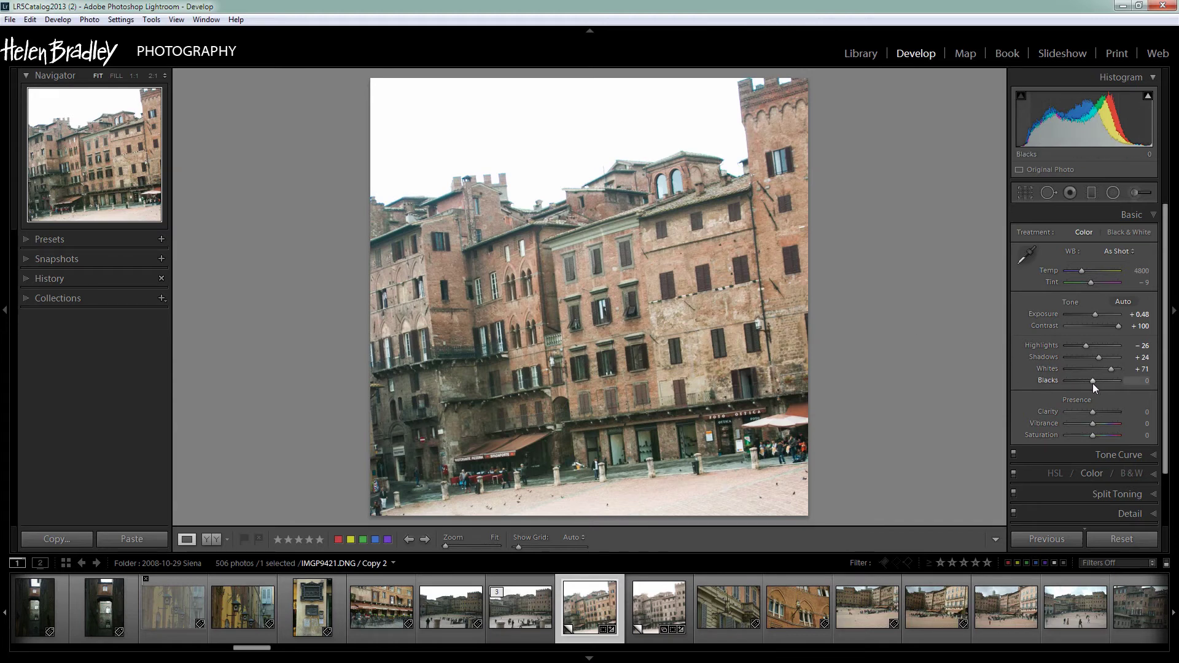
pyautogui.moveTo(1094, 381); pyautogui.dragTo(1089, 381)
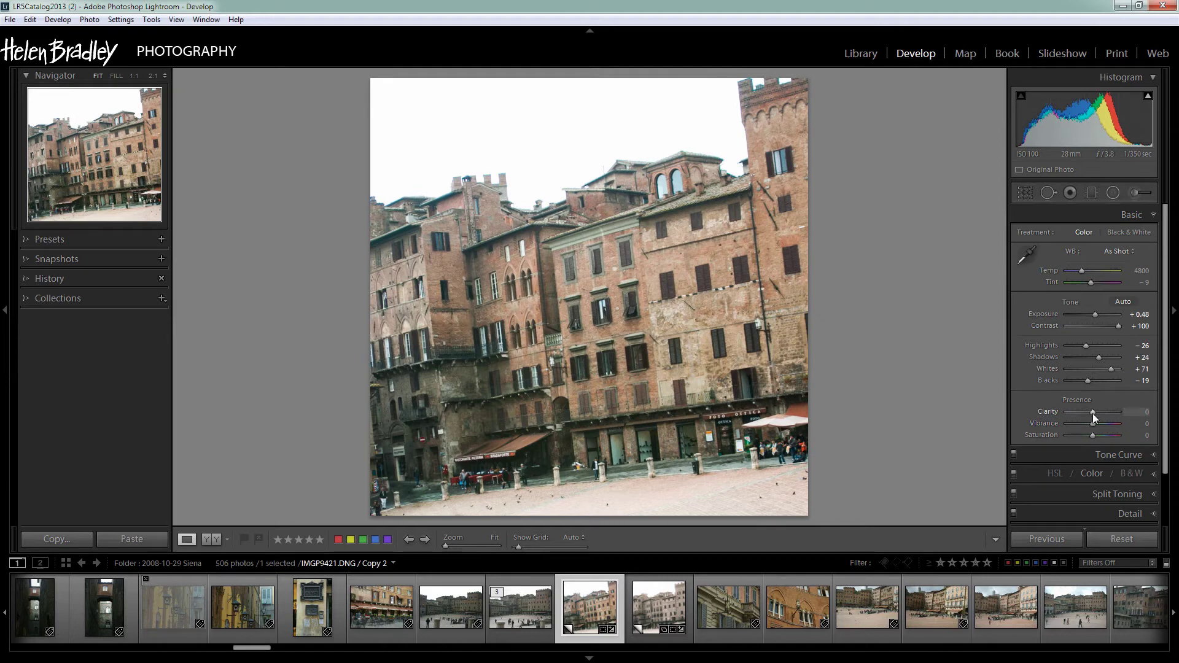
# - Set Clarity to -17, Vibrance to +17 and Saturation to -90
pyautogui.moveTo(1093, 414)
pyautogui.mouseDown()
pyautogui.moveTo(1105, 414)
pyautogui.moveTo(1089, 424)
pyautogui.mouseUp()
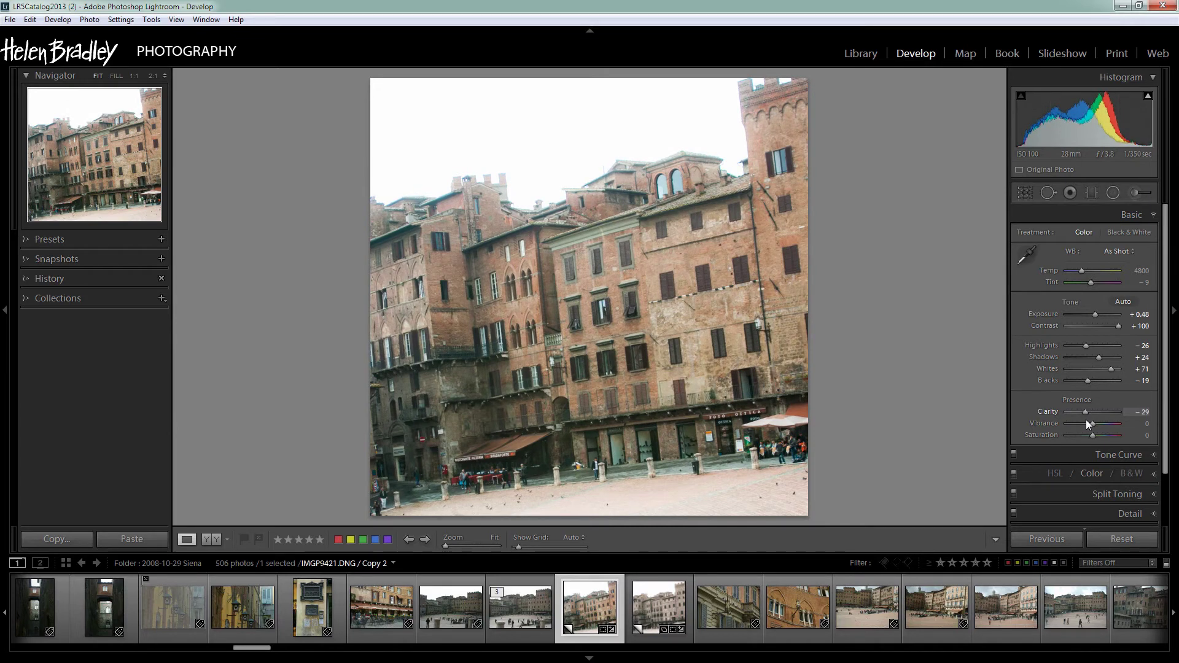
pyautogui.moveTo(1089, 423); pyautogui.dragTo(1092, 425)
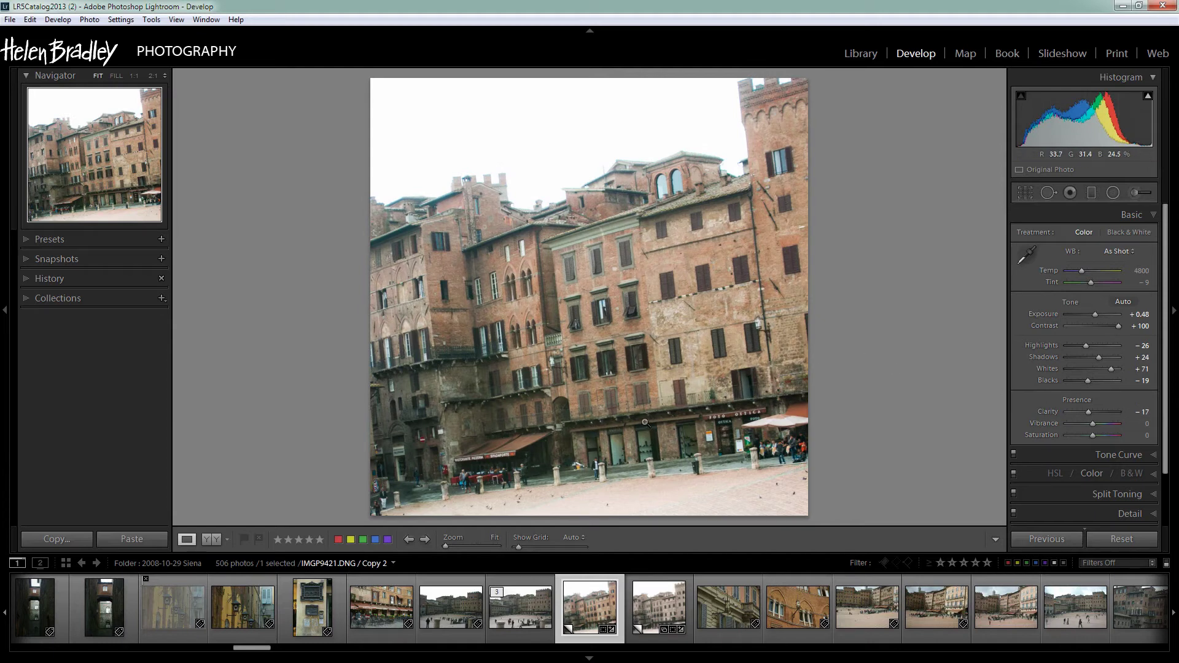
pyautogui.moveTo(1093, 424); pyautogui.dragTo(1070, 437)
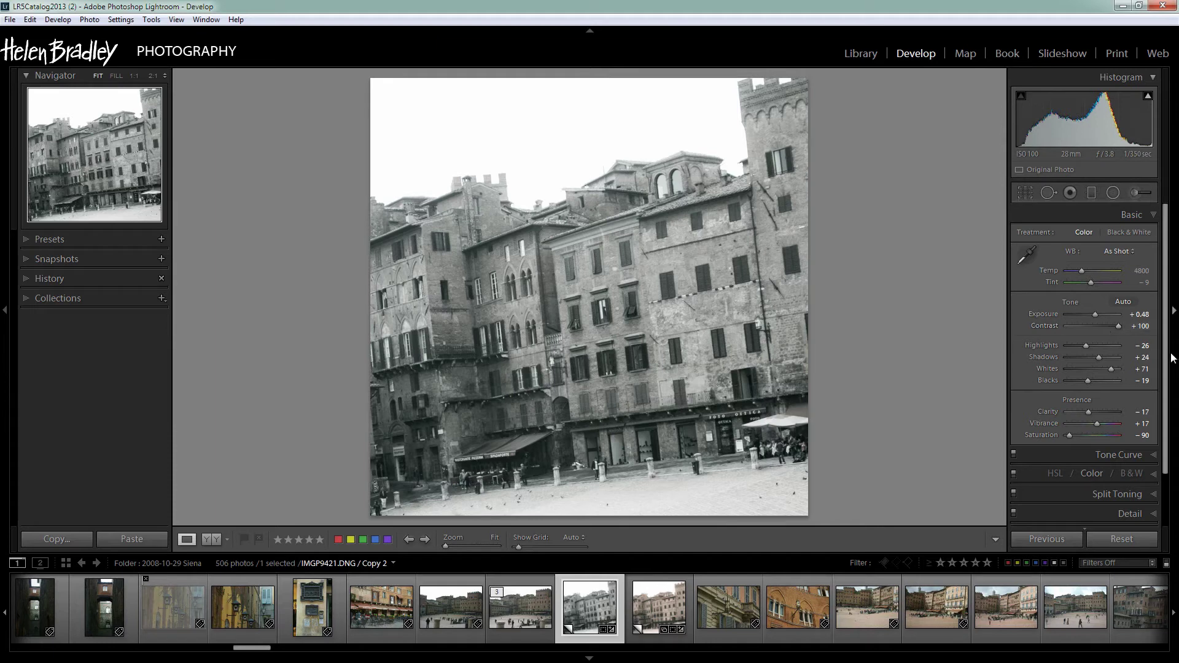
# - In Split Toning, set the Highlights Hue to 39
pyautogui.scroll(-2, 1167, 358)
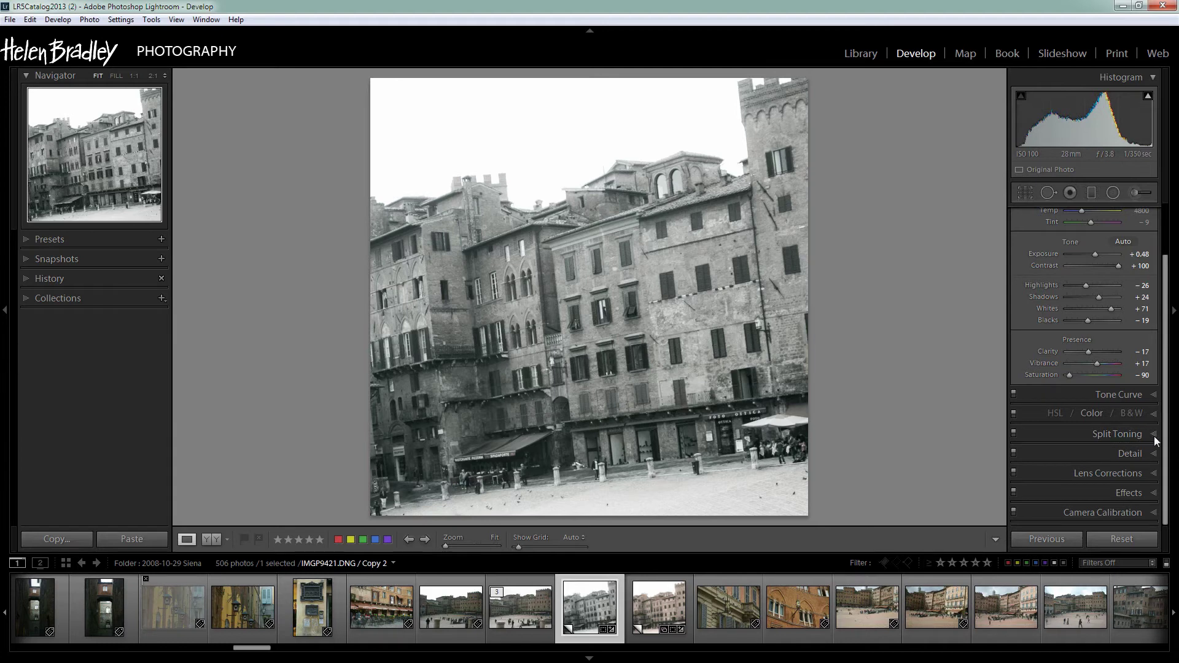
pyautogui.click(1124, 434)
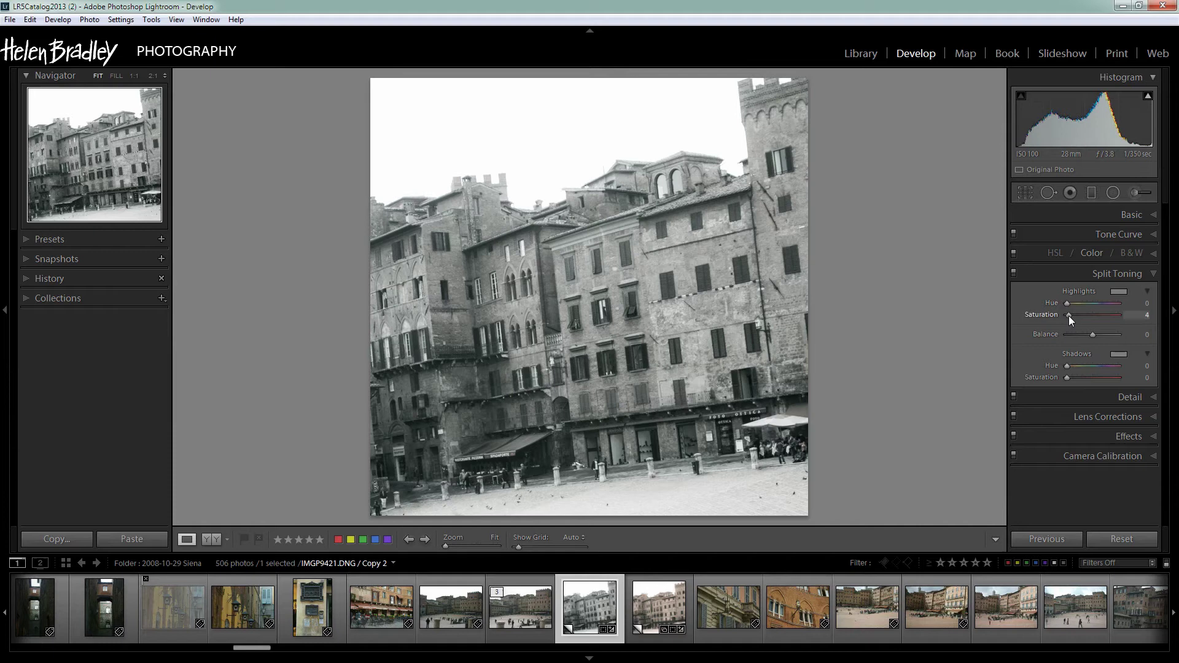
pyautogui.moveTo(1069, 316); pyautogui.dragTo(1089, 314)
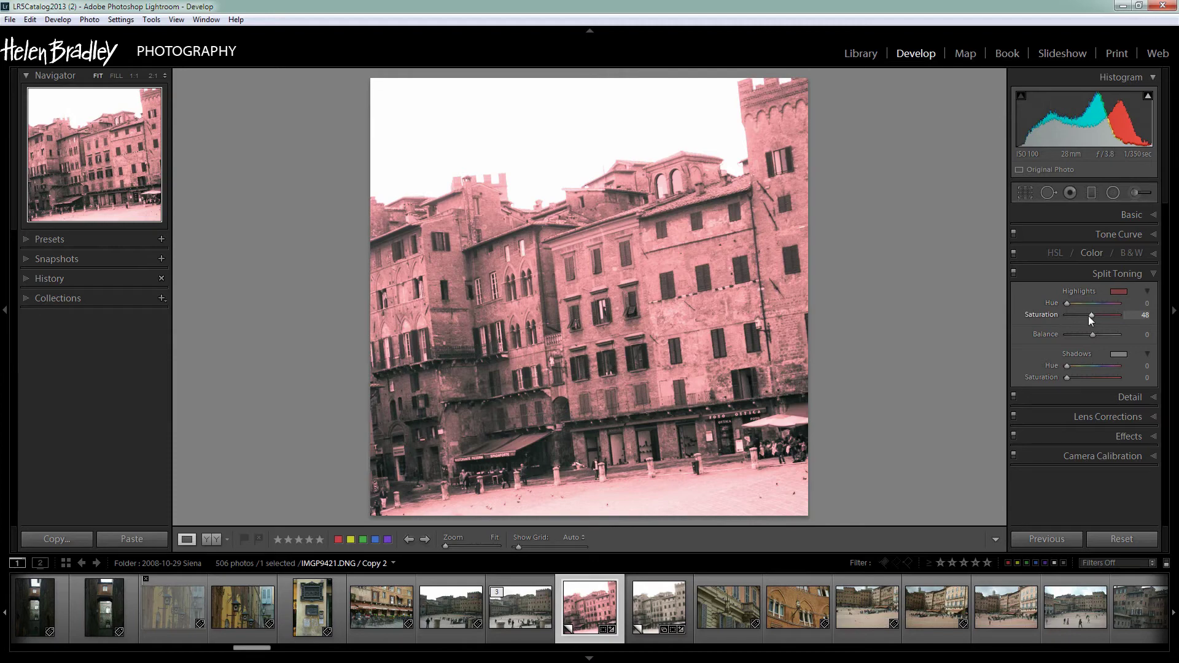
pyautogui.moveTo(1090, 316)
pyautogui.mouseDown()
pyautogui.moveTo(1066, 315)
pyautogui.moveTo(1066, 301)
pyautogui.moveTo(1070, 311)
pyautogui.mouseUp()
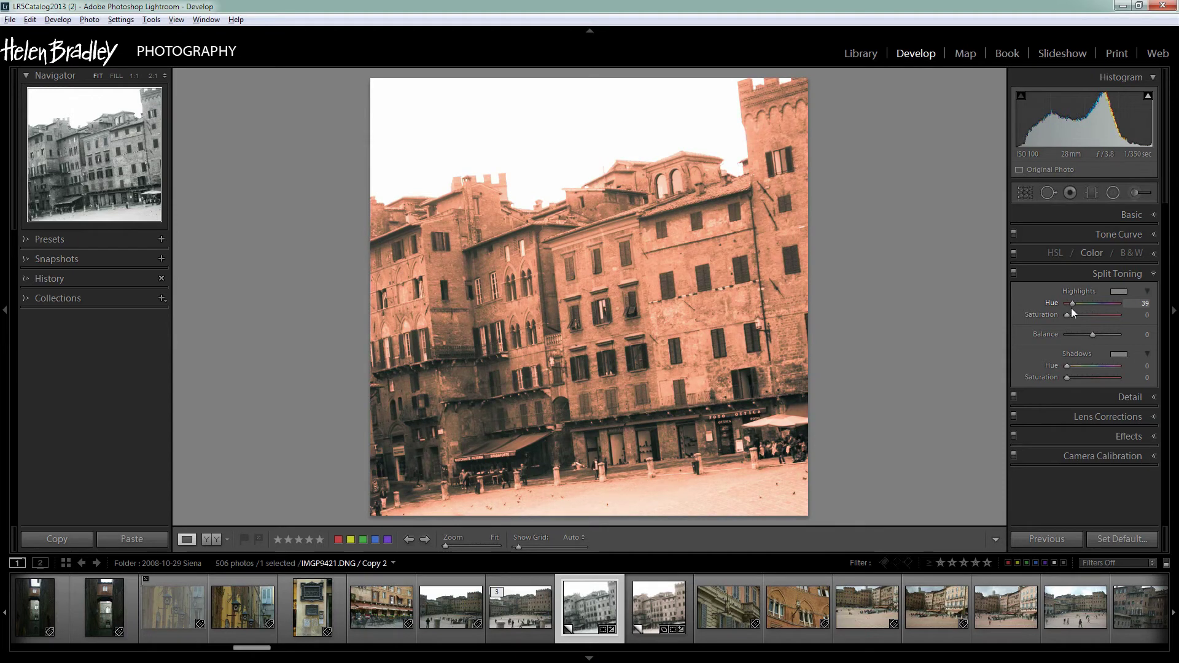
pyautogui.press('Up')
pyautogui.press('Up')
pyautogui.press('Up')
pyautogui.press('Up')
pyautogui.moveTo(1071, 308); pyautogui.dragTo(1070, 308)
pyautogui.moveTo(1071, 308); pyautogui.dragTo(1072, 308)
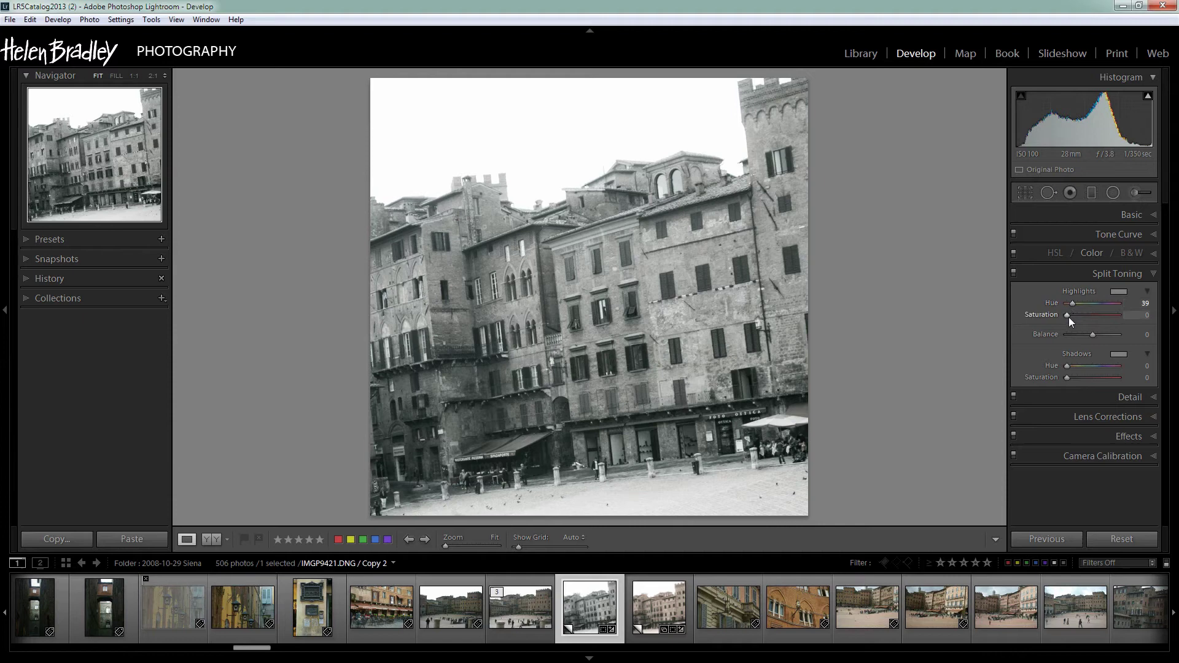
# - Set Highlights Saturation to 32 and Balance to +79 for the sepia tint
pyautogui.moveTo(1067, 316)
pyautogui.mouseDown()
pyautogui.moveTo(1097, 315)
pyautogui.moveTo(1086, 315)
pyautogui.mouseUp()
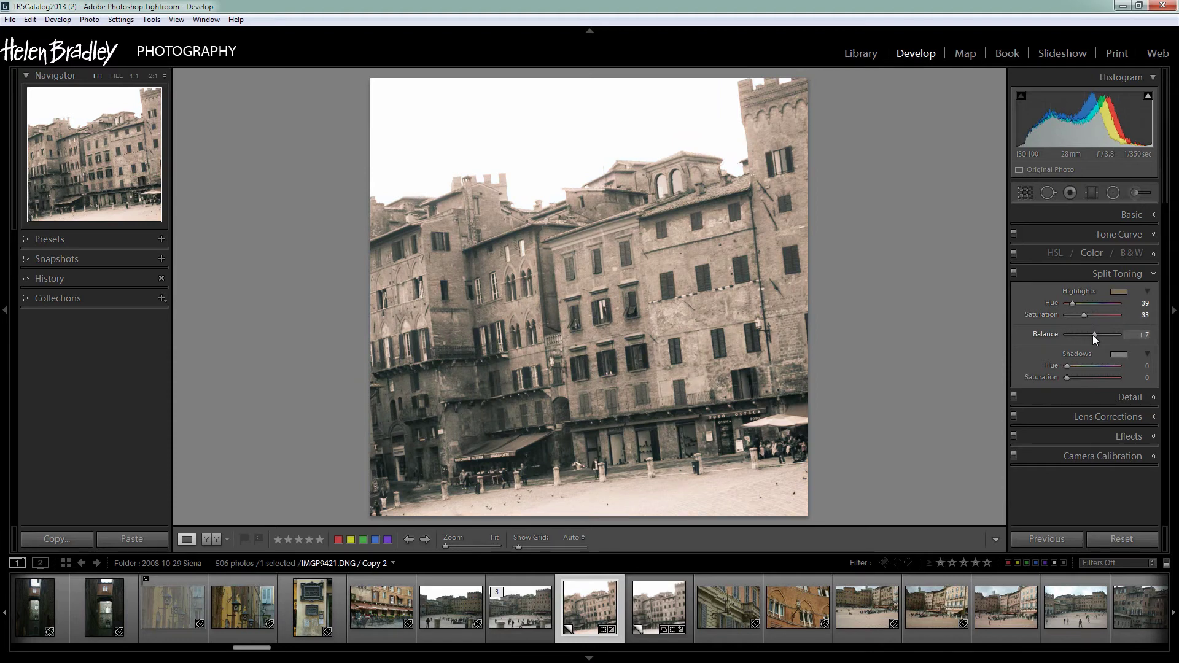
pyautogui.moveTo(1092, 335); pyautogui.dragTo(1112, 336)
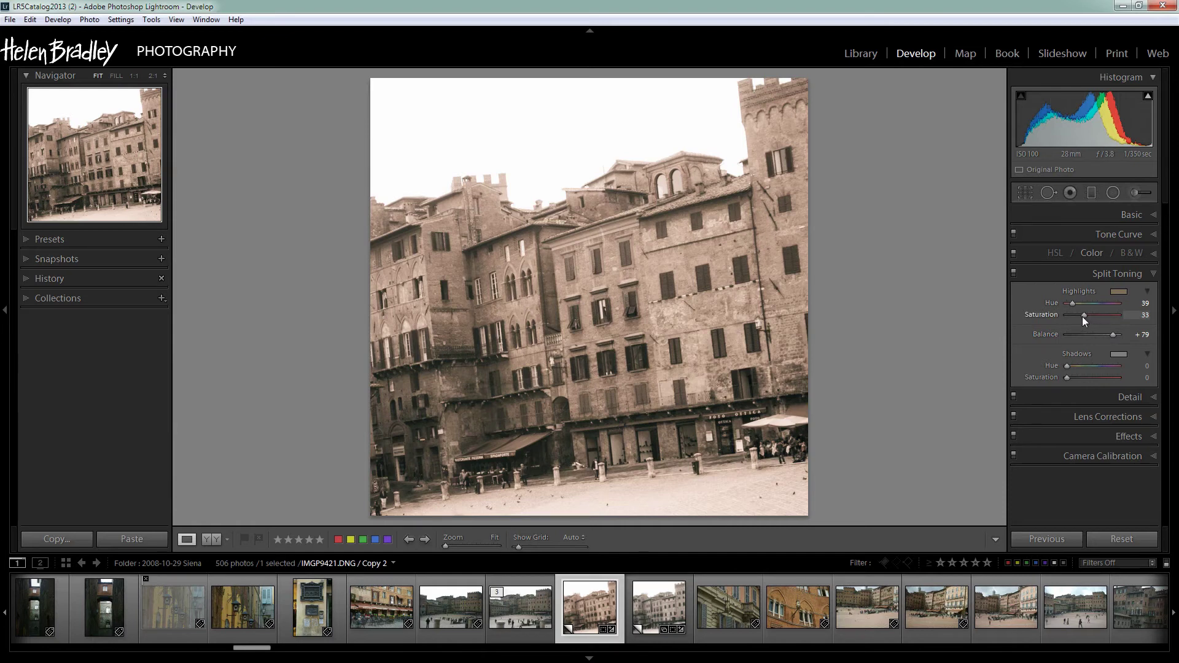
pyautogui.moveTo(1083, 316); pyautogui.dragTo(1072, 303)
# - Add grain at Amount 43, Size 52, Roughness 52 and a +17 Highlight Priority post-crop vignette
pyautogui.click(1154, 437)
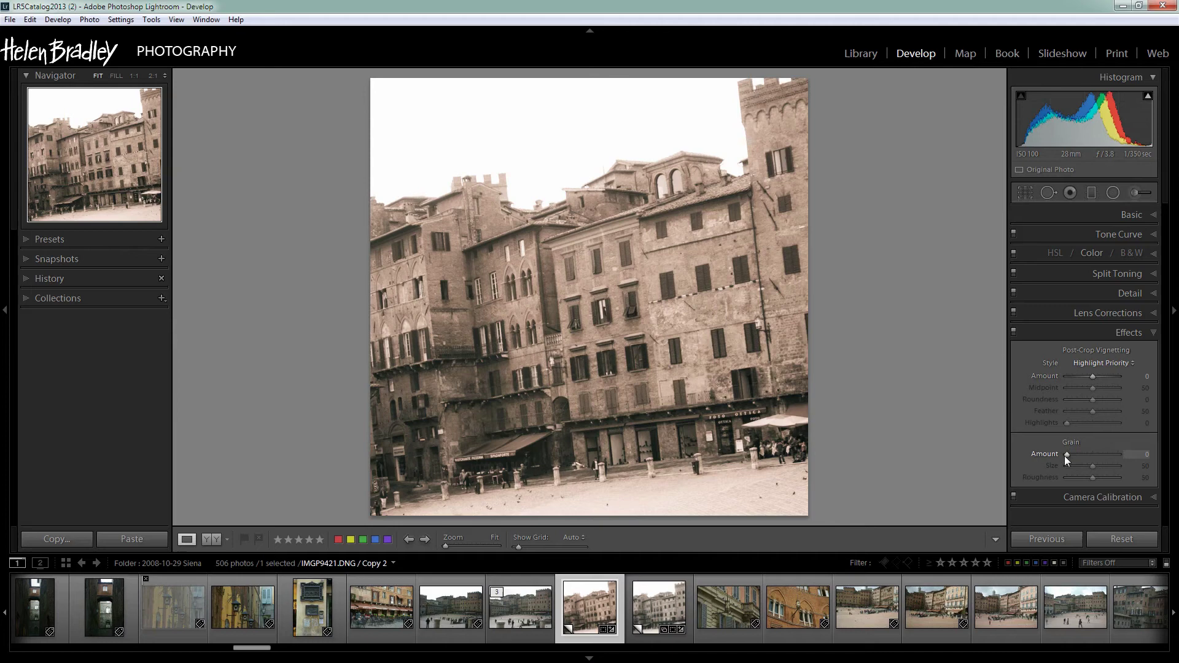
pyautogui.moveTo(1066, 456); pyautogui.dragTo(1070, 456)
pyautogui.moveTo(1096, 469); pyautogui.dragTo(1094, 482)
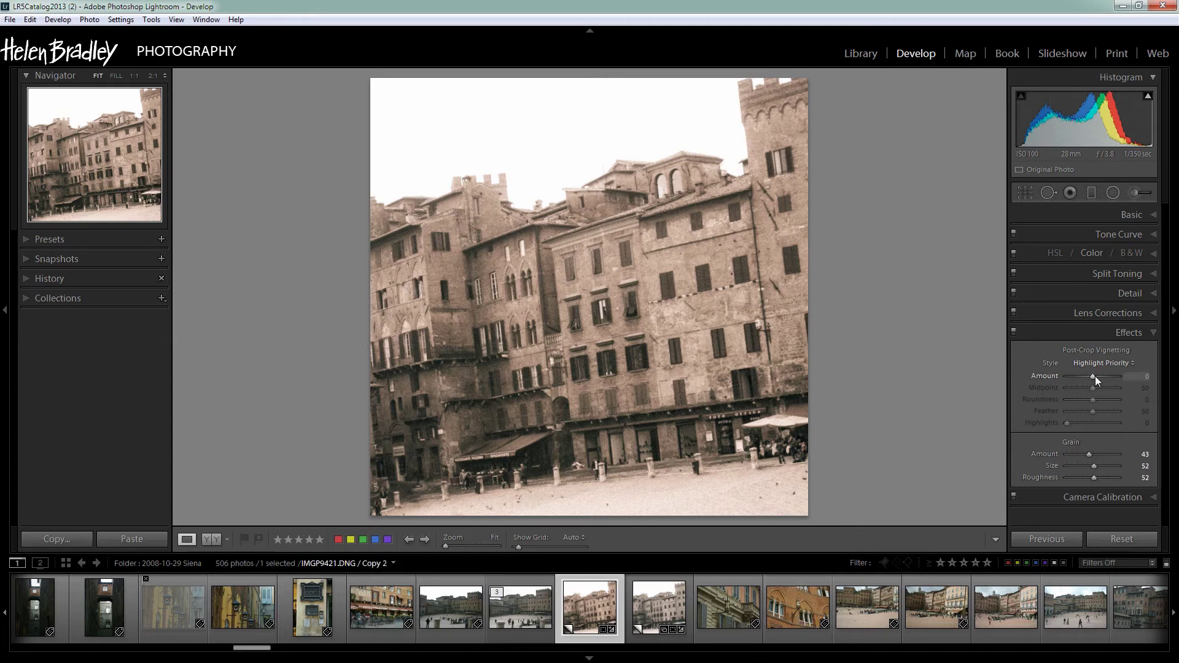
pyautogui.moveTo(1093, 378); pyautogui.dragTo(1097, 380)
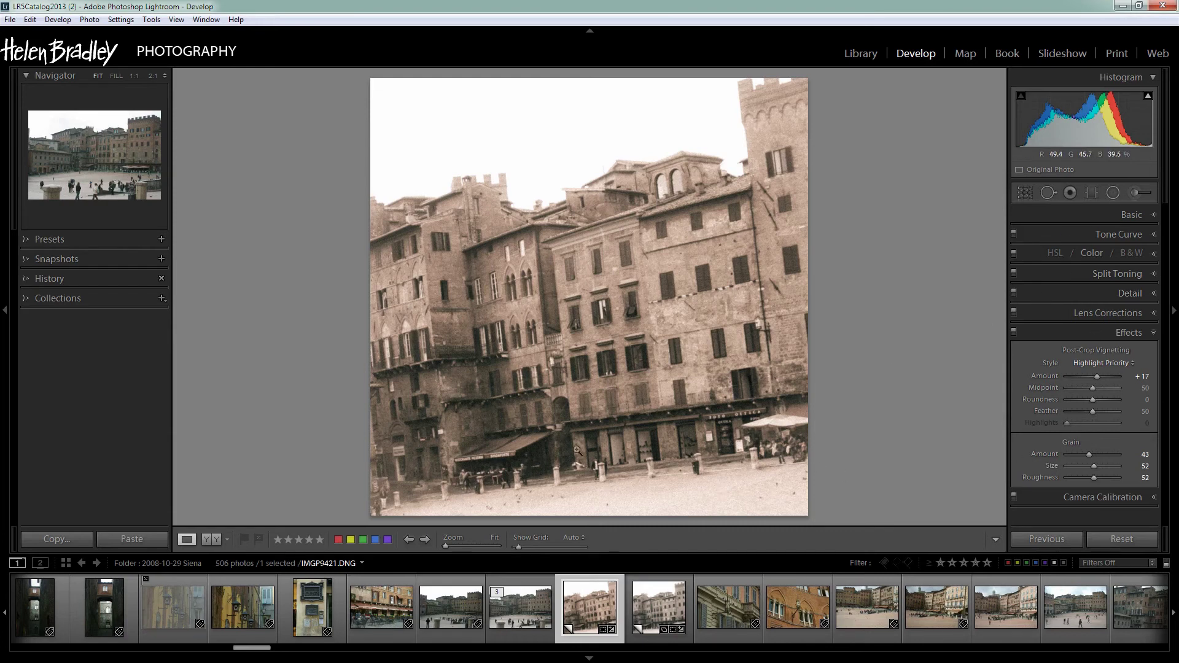
# - Drag an angled graduated filter up over the lower piazza with Exposure 0 and Clarity -26
pyautogui.click(1091, 194)
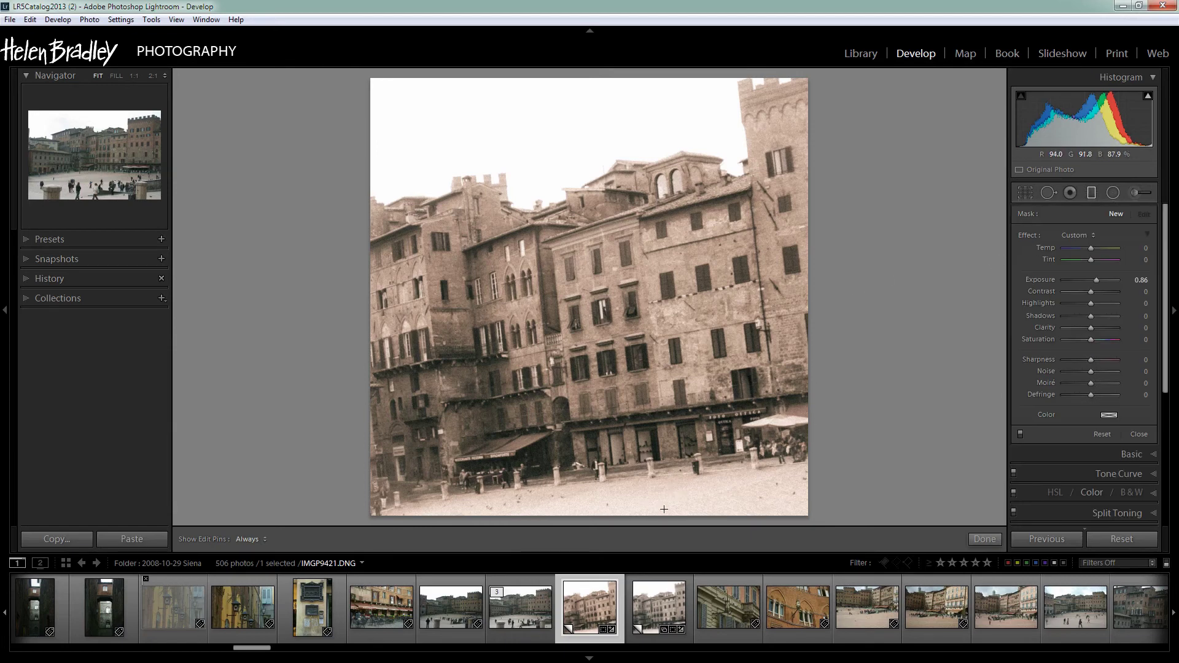
pyautogui.moveTo(683, 491); pyautogui.dragTo(680, 462)
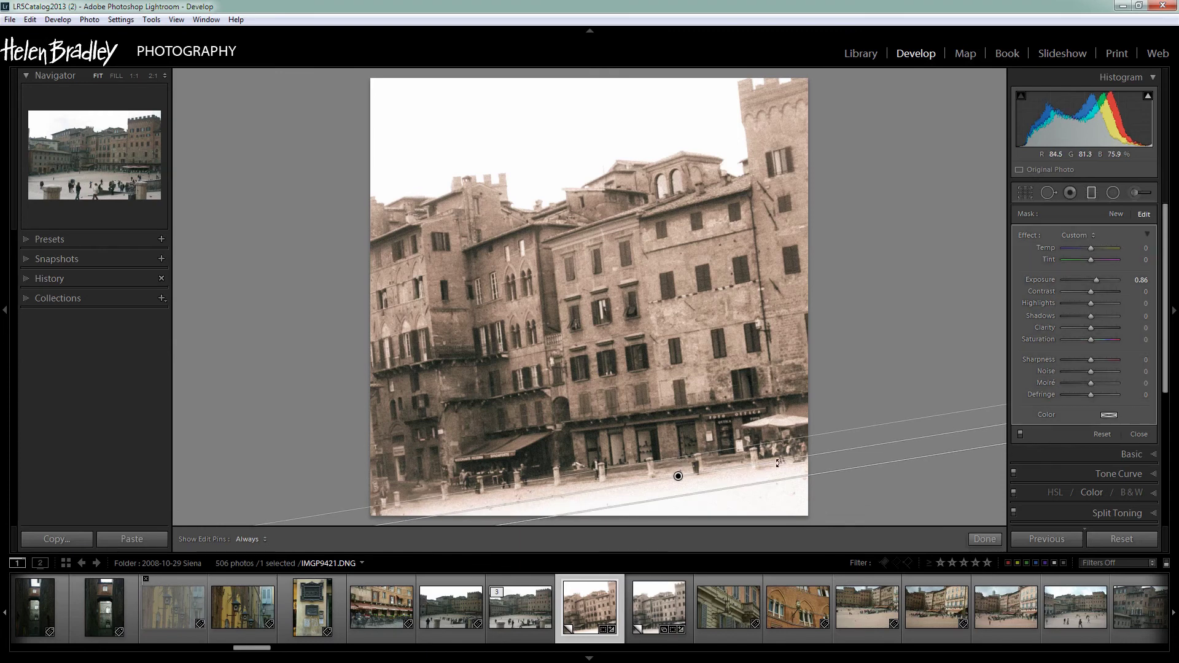
pyautogui.moveTo(779, 463); pyautogui.dragTo(780, 462)
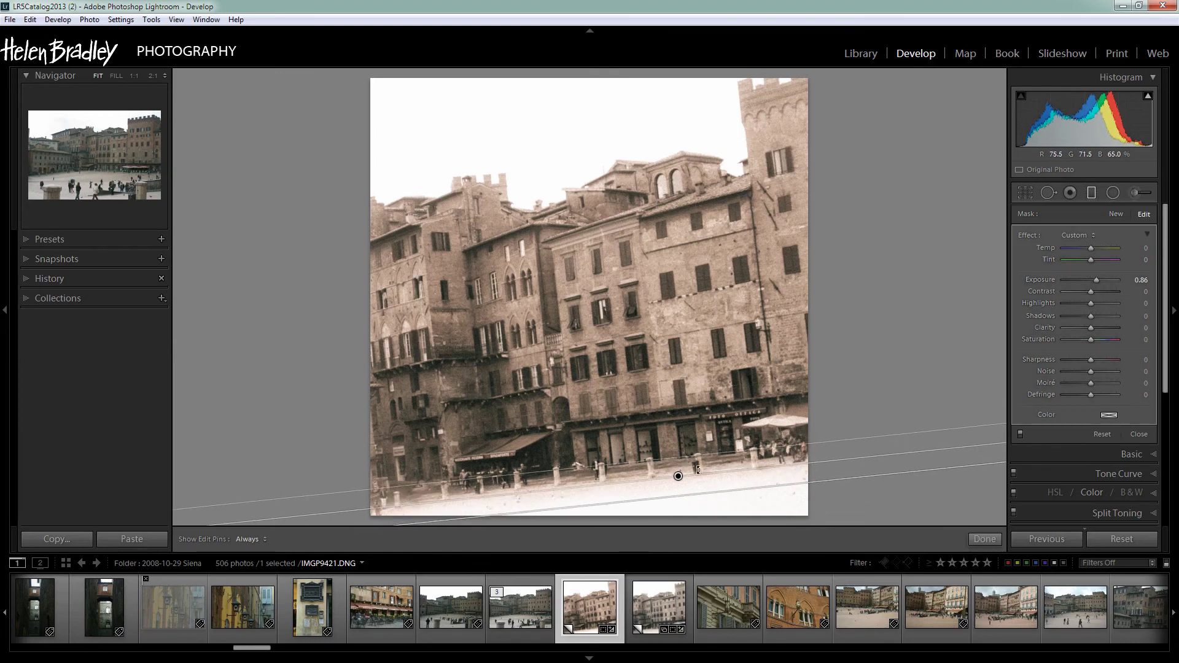
pyautogui.doubleClick(1049, 281)
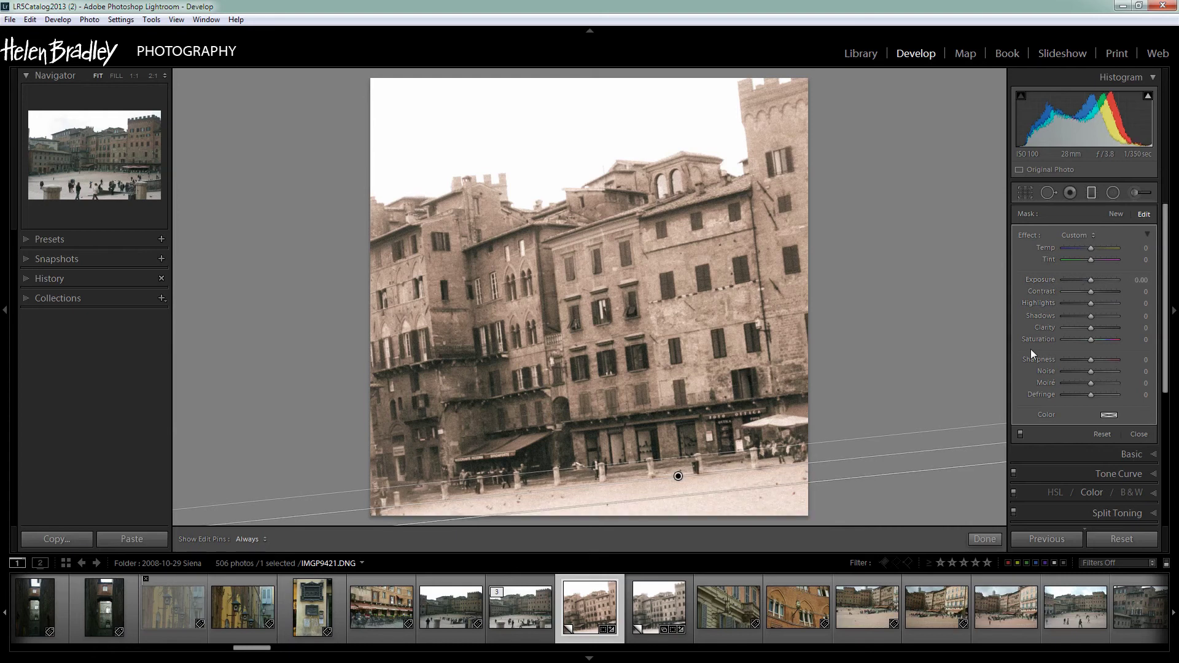
pyautogui.moveTo(1092, 328); pyautogui.dragTo(1087, 330)
pyautogui.click(984, 539)
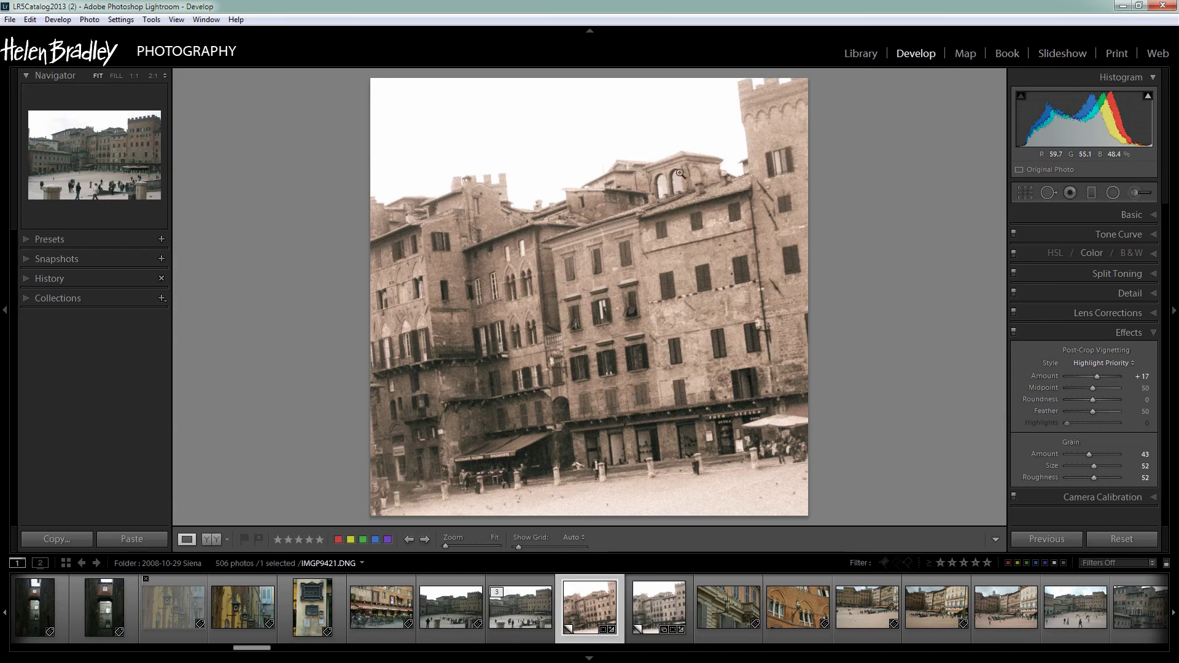
# - Paint an Adjustment Brush mask at Flow 100 over the rooftops and tower top
pyautogui.click(1136, 193)
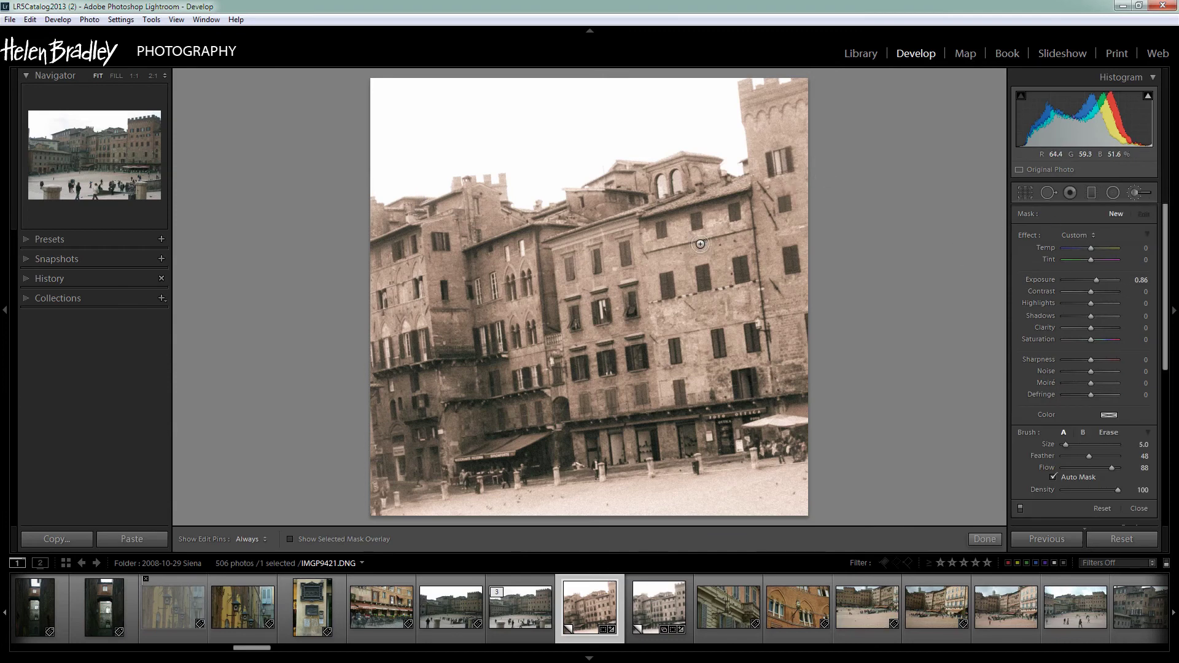
pyautogui.scroll(5, 700, 243)
pyautogui.moveTo(1109, 468); pyautogui.dragTo(1122, 468)
pyautogui.press('h')
pyautogui.moveTo(779, 148)
pyautogui.mouseDown()
pyautogui.moveTo(795, 93)
pyautogui.moveTo(782, 105)
pyautogui.moveTo(759, 97)
pyautogui.moveTo(781, 210)
pyautogui.moveTo(739, 250)
pyautogui.moveTo(724, 236)
pyautogui.moveTo(740, 204)
pyautogui.moveTo(718, 212)
pyautogui.moveTo(746, 202)
pyautogui.moveTo(719, 216)
pyautogui.moveTo(706, 172)
pyautogui.moveTo(653, 198)
pyautogui.moveTo(627, 191)
pyautogui.moveTo(580, 223)
pyautogui.moveTo(522, 239)
pyautogui.moveTo(537, 239)
pyautogui.moveTo(500, 242)
pyautogui.moveTo(487, 196)
pyautogui.moveTo(448, 215)
pyautogui.moveTo(370, 215)
pyautogui.moveTo(361, 228)
pyautogui.moveTo(496, 239)
pyautogui.moveTo(533, 220)
pyautogui.mouseUp()
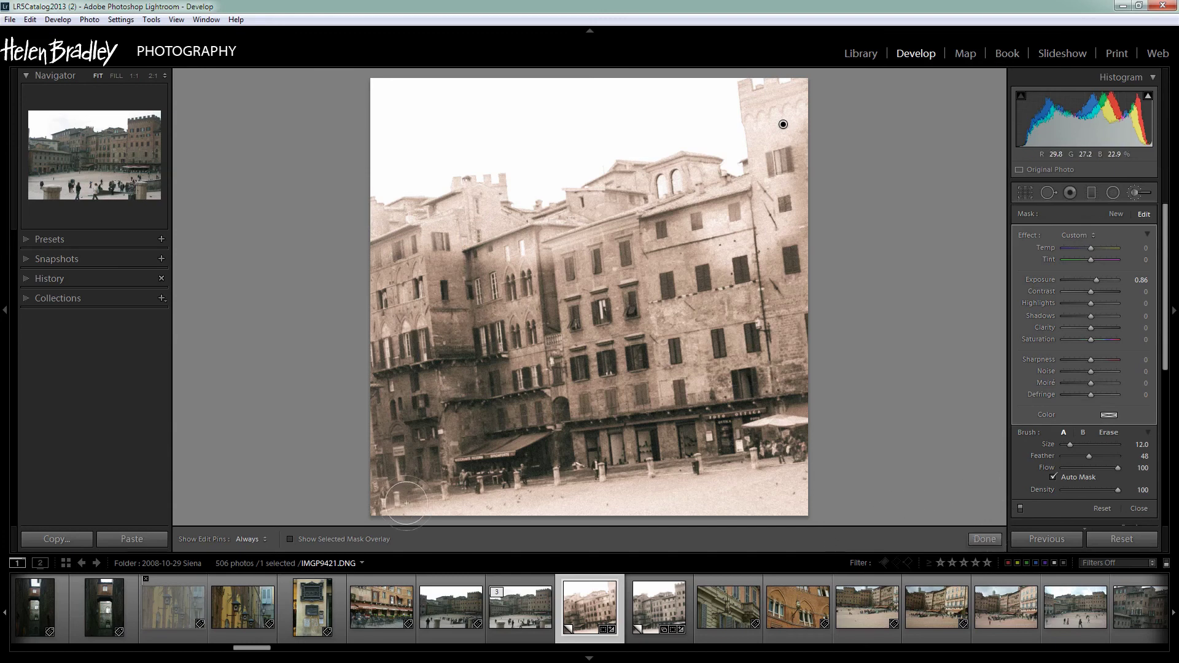
# - Erase the mask overspill along the tower's right edge and reset the brushed exposure to 0
pyautogui.click(290, 539)
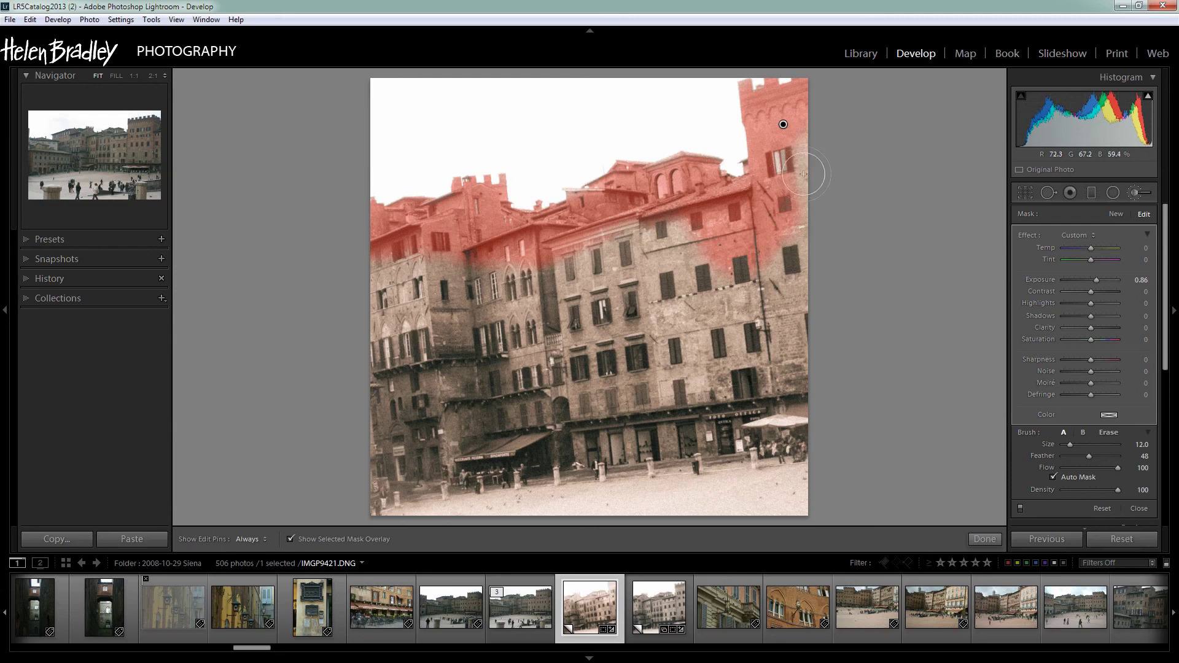
pyautogui.moveTo(811, 175); pyautogui.dragTo(804, 138)
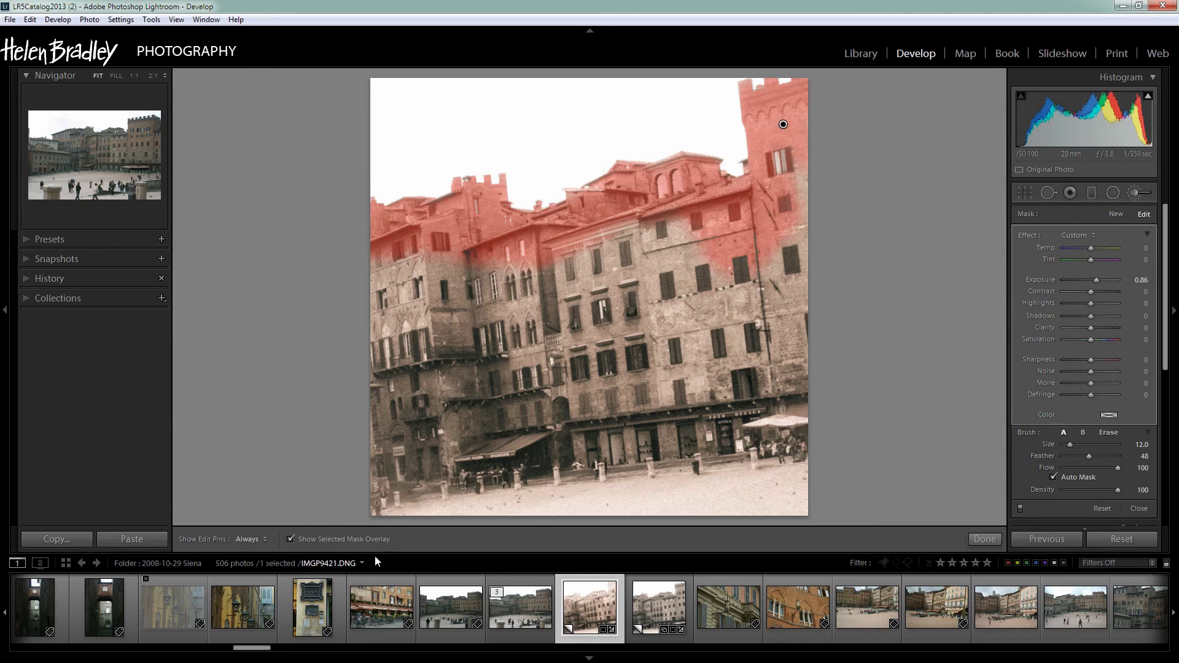
pyautogui.click(289, 539)
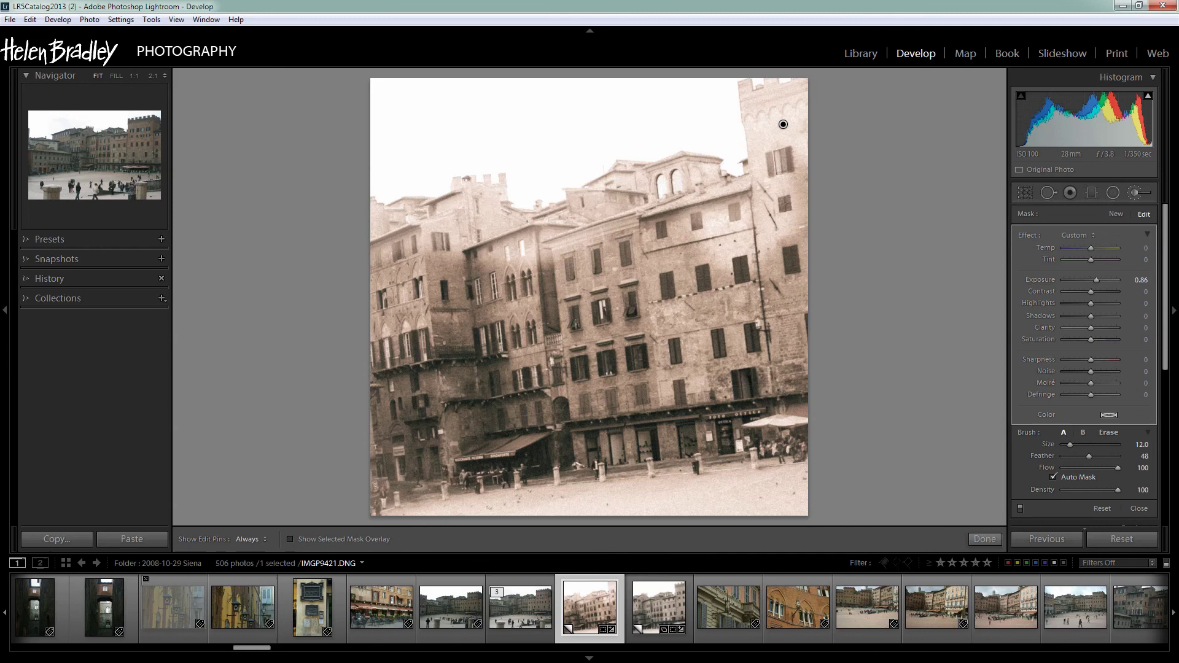
pyautogui.doubleClick(1033, 275)
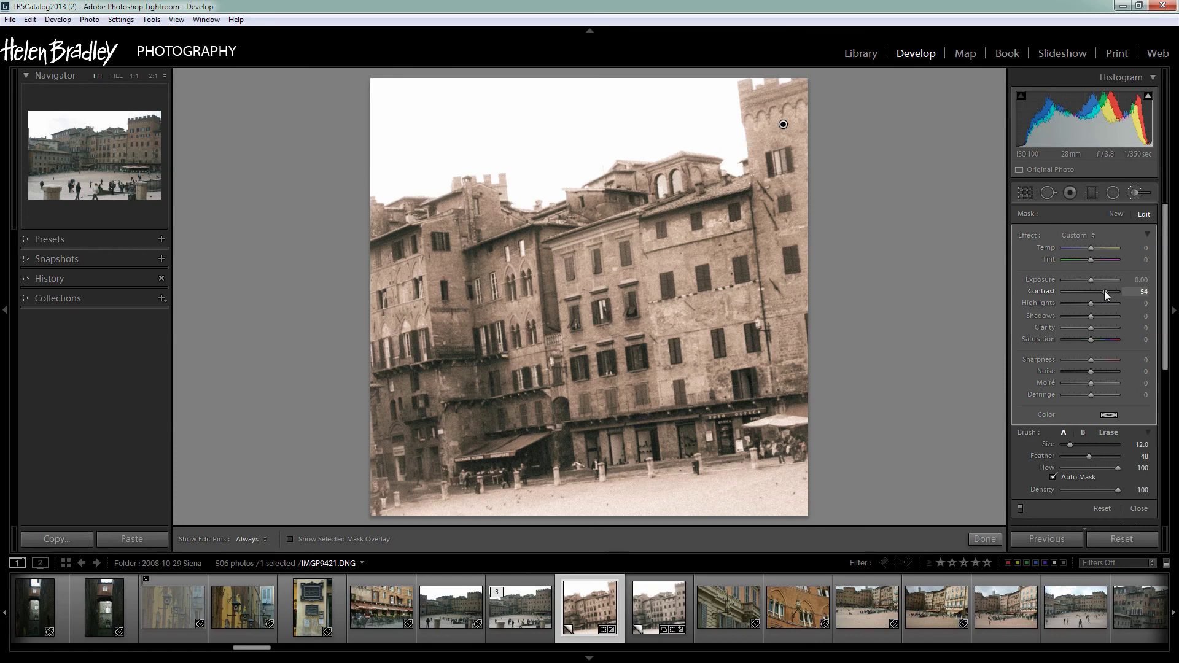
# - Close the brush, view the colour original IMGP9421.DNG, then return to sepia Copy 2
pyautogui.press('k')
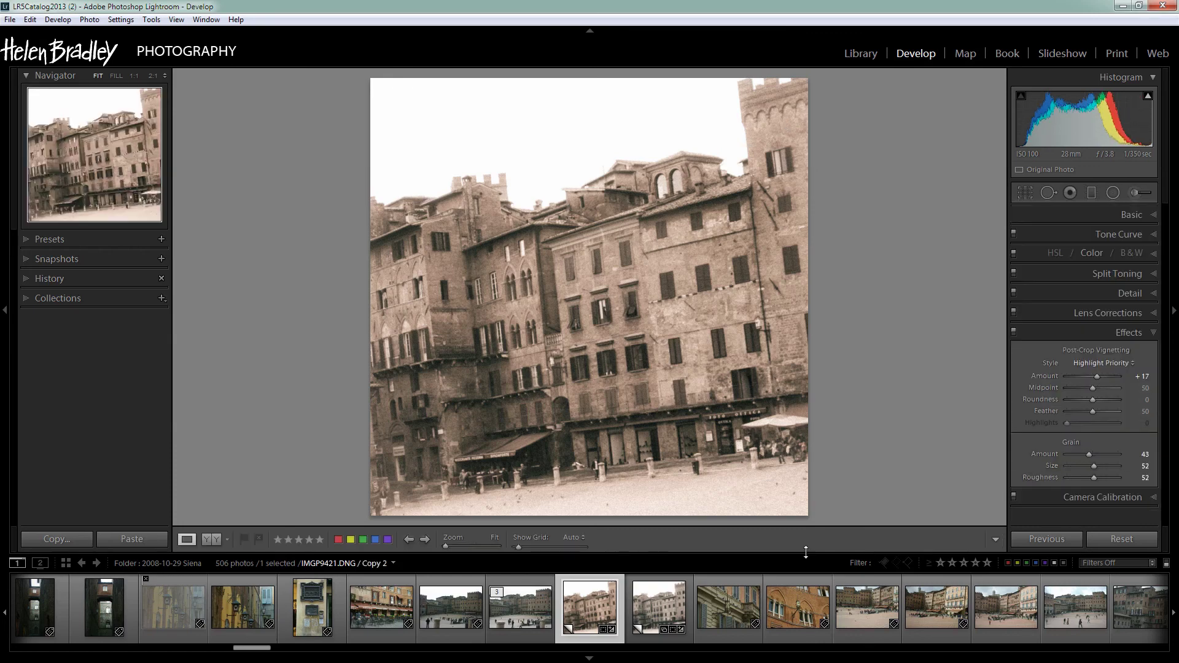
pyautogui.click(520, 613)
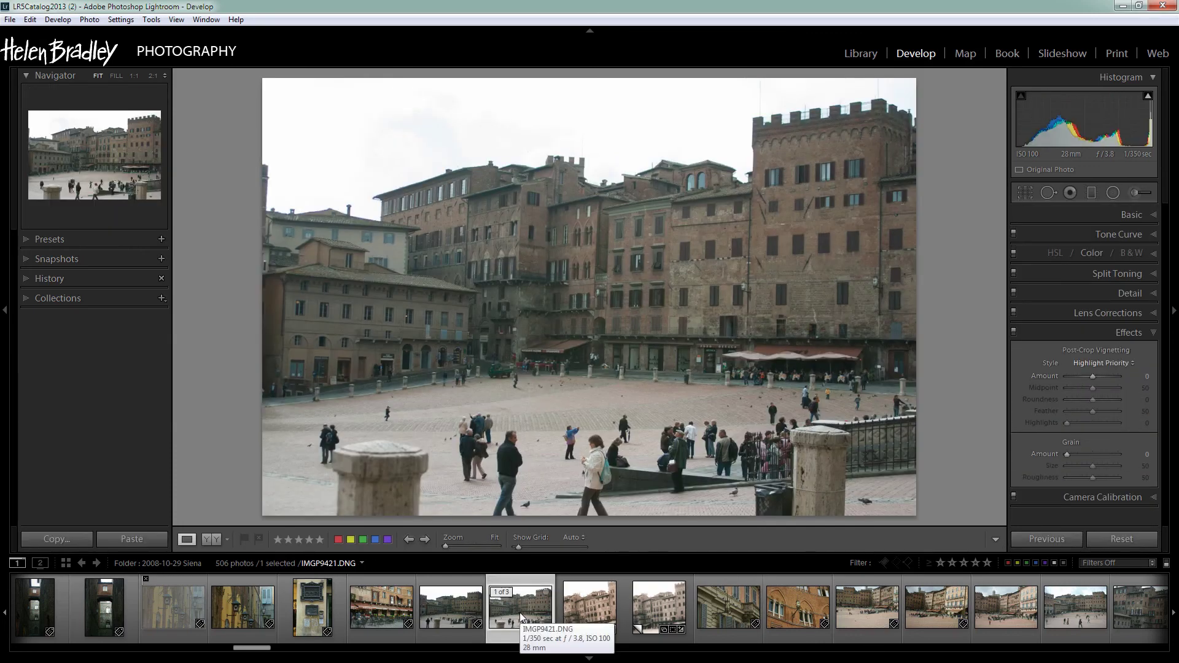
pyautogui.click(588, 605)
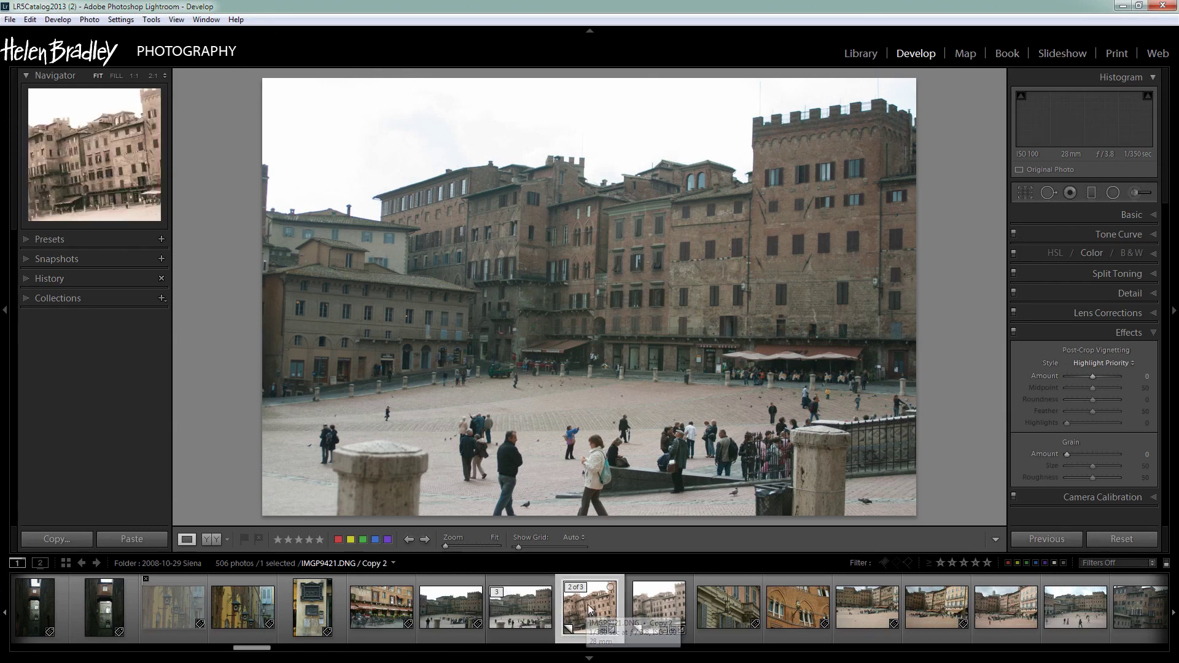